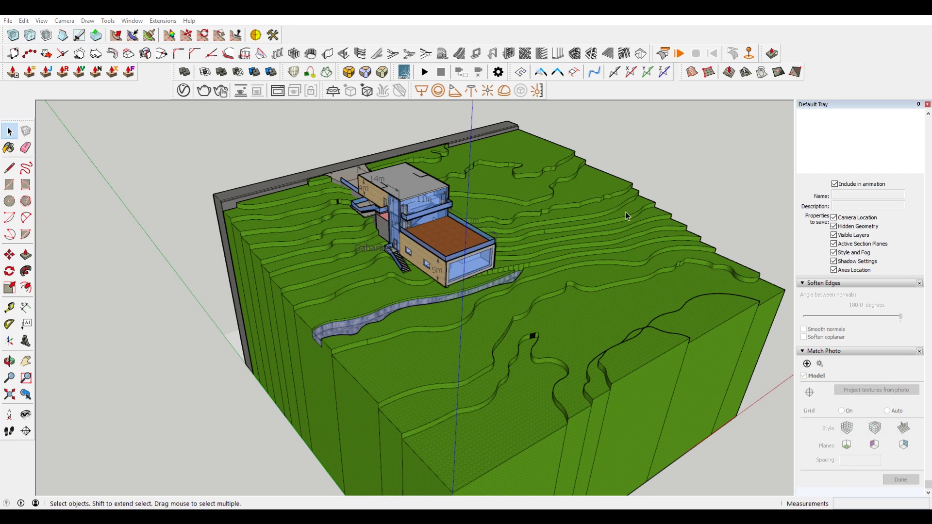
# Open the stepped terrain group in front of the house for editing.
pyautogui.scroll(3, 613, 272)
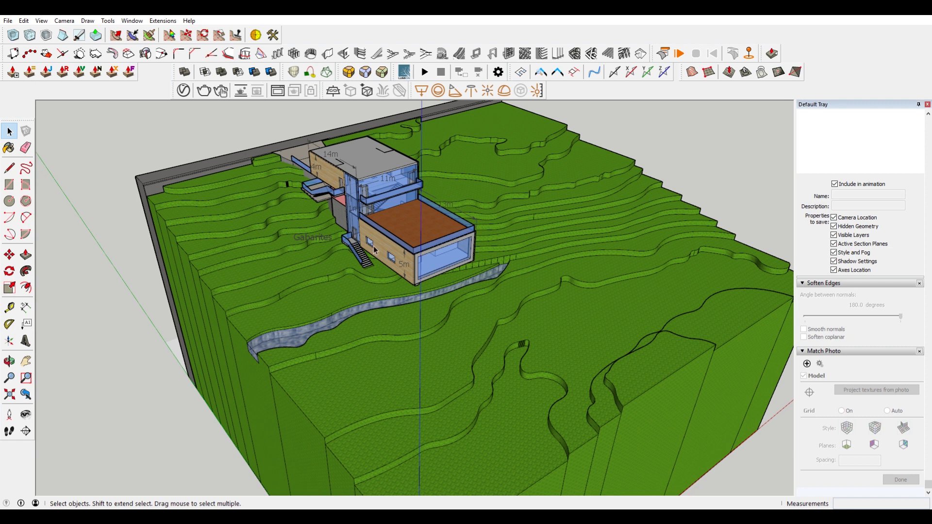
pyautogui.scroll(-4, 371, 279)
pyautogui.scroll(4, 316, 302)
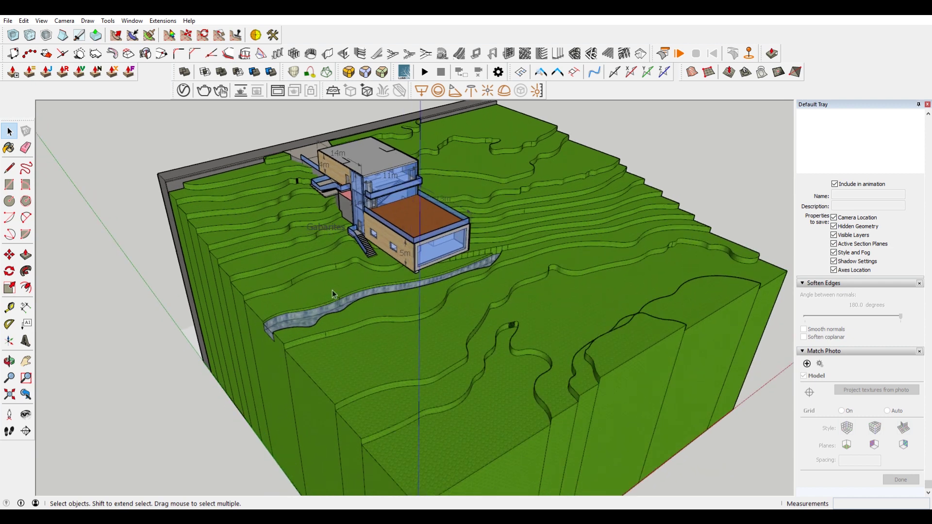
pyautogui.scroll(5, 332, 290)
pyautogui.keyDown('shift'); pyautogui.moveTo(642, 313); pyautogui.dragTo(511, 301, button='middle'); pyautogui.keyUp('shift')
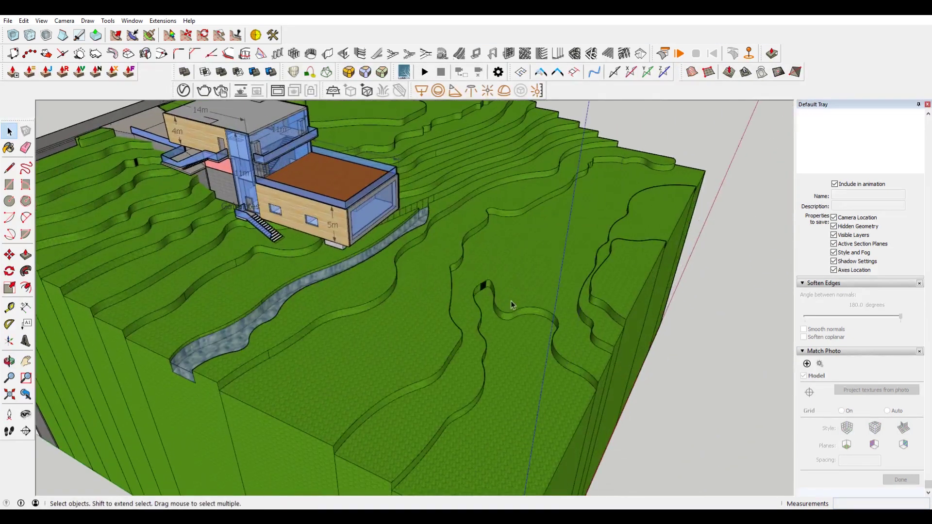
pyautogui.moveTo(499, 261); pyautogui.dragTo(581, 260, button='middle')
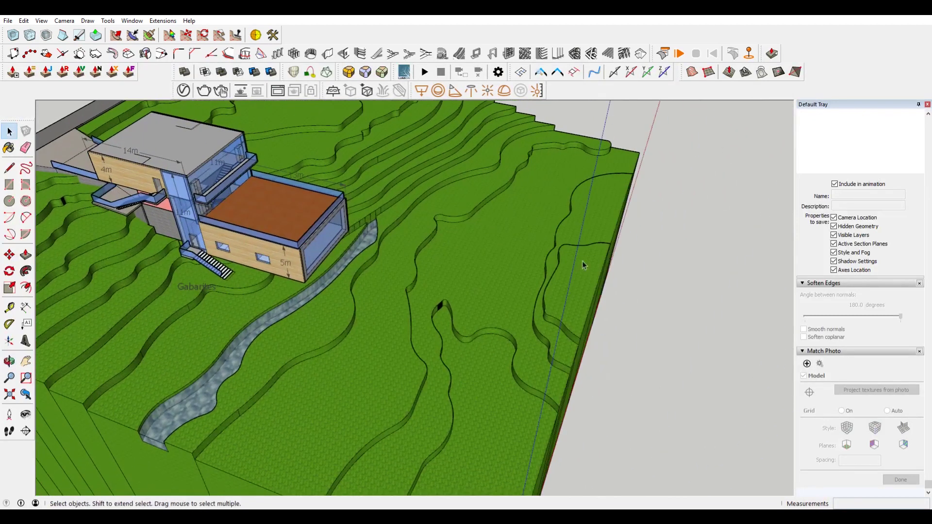
pyautogui.scroll(3, 575, 270)
pyautogui.click(575, 272)
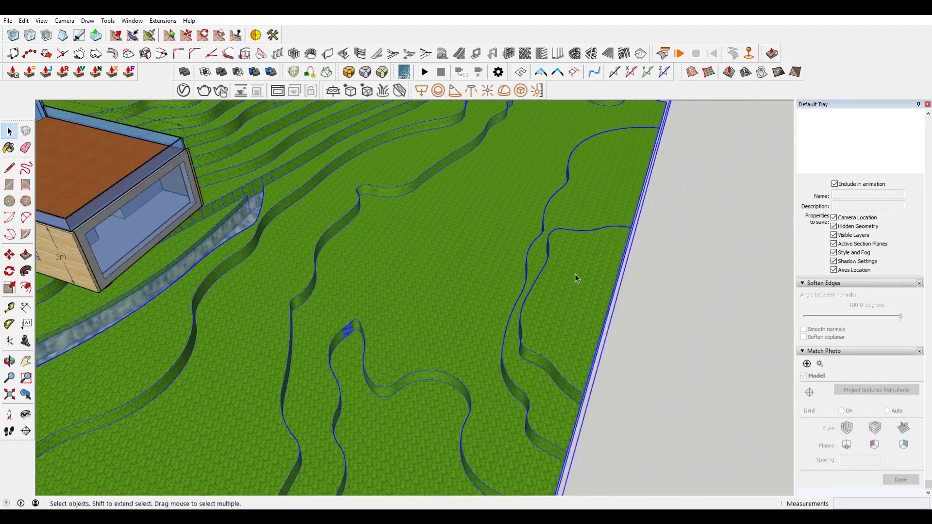
pyautogui.doubleClick(575, 273)
# Copy the top faces of the lowest terraces at the terrain's front corner to the empty space beside the terrain.
pyautogui.click(570, 289)
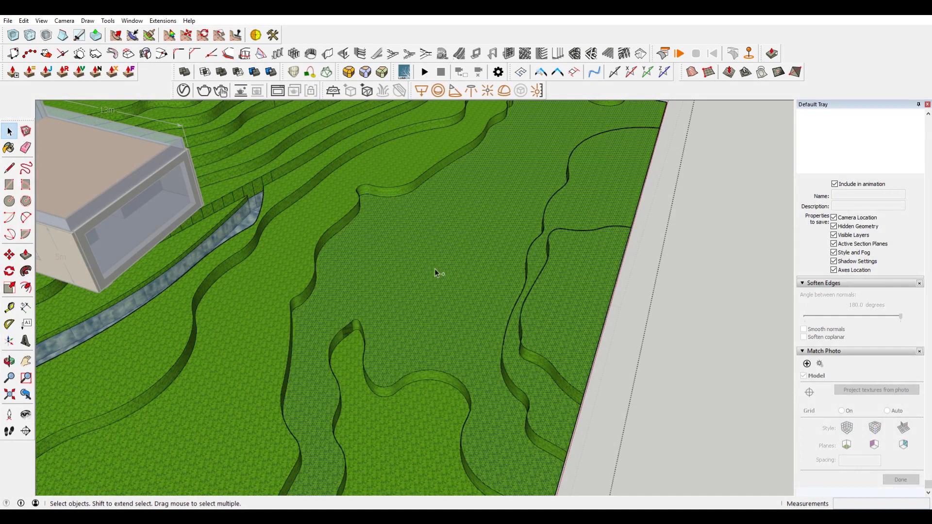
pyautogui.scroll(-4, 423, 275)
pyautogui.press('m')
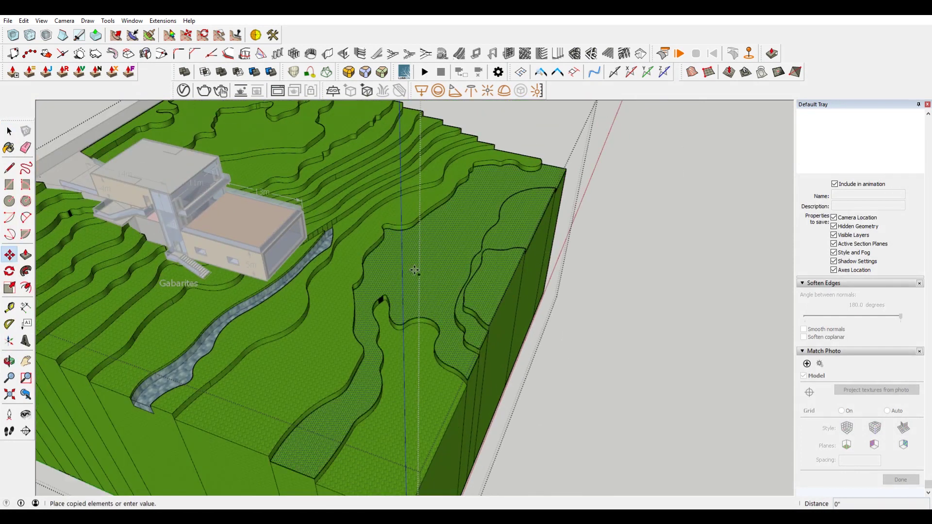
pyautogui.click(403, 362)
pyautogui.press('ctrl')
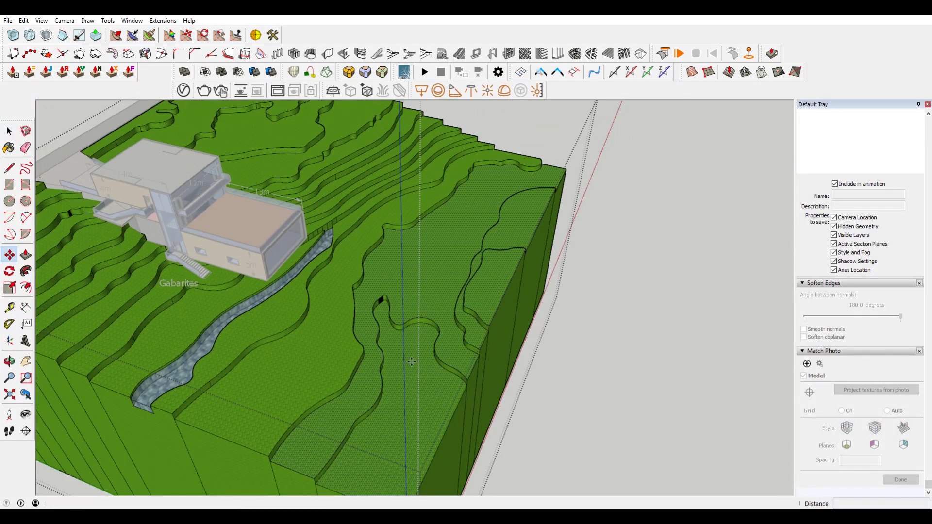
pyautogui.click(693, 325)
pyautogui.press('space')
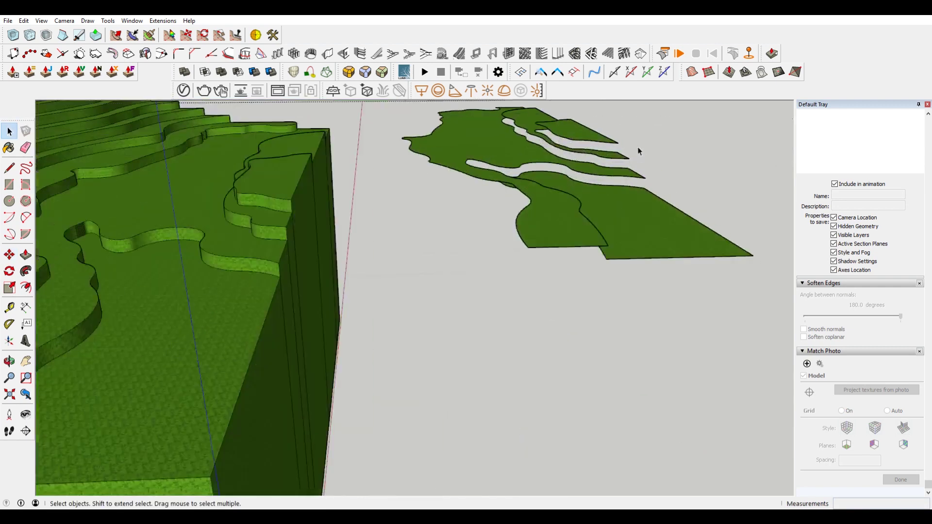
# Delete the copied terrace faces, keeping only their outlines.
pyautogui.moveTo(603, 298); pyautogui.dragTo(558, 288, button='middle')
pyautogui.scroll(4, 481, 197)
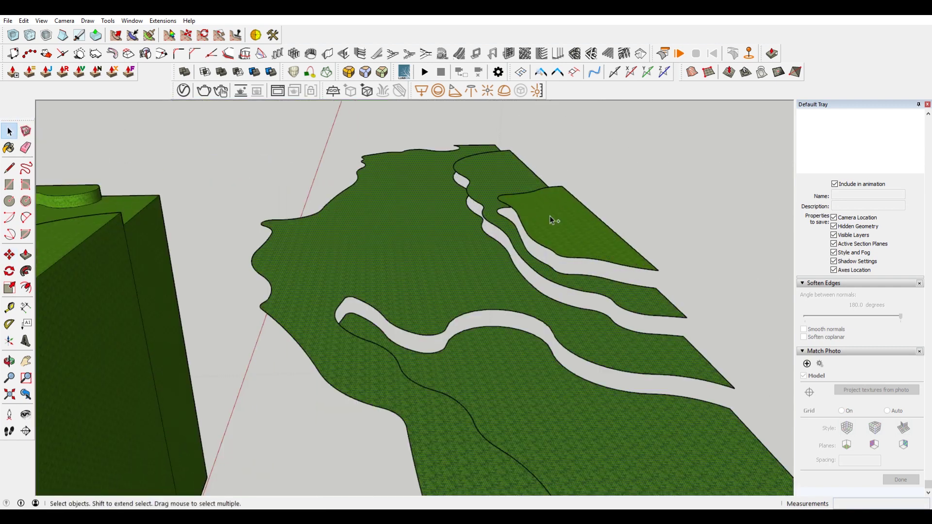
pyautogui.press('Delete')
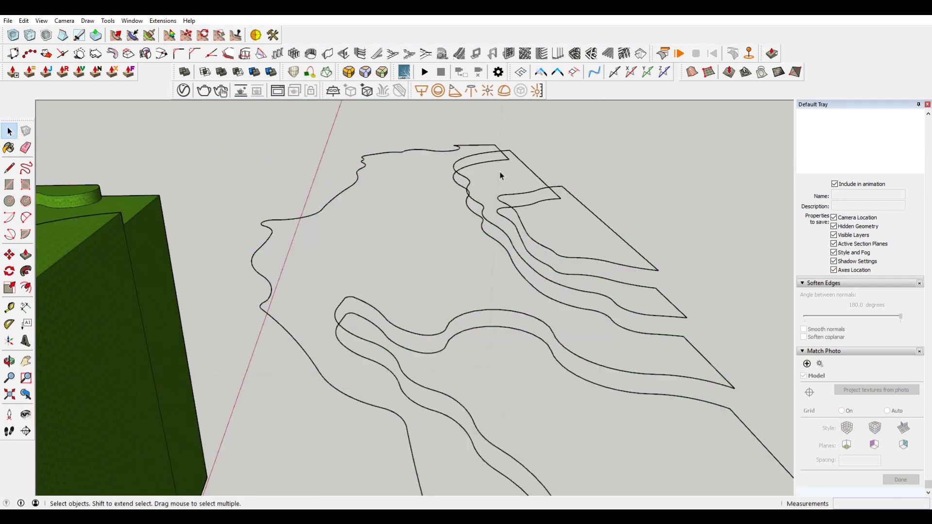
# Delete the straight boundary edges along the near end and outer side of the copied outlines.
pyautogui.scroll(-2, 499, 171)
pyautogui.moveTo(514, 285); pyautogui.dragTo(359, 328, button='middle')
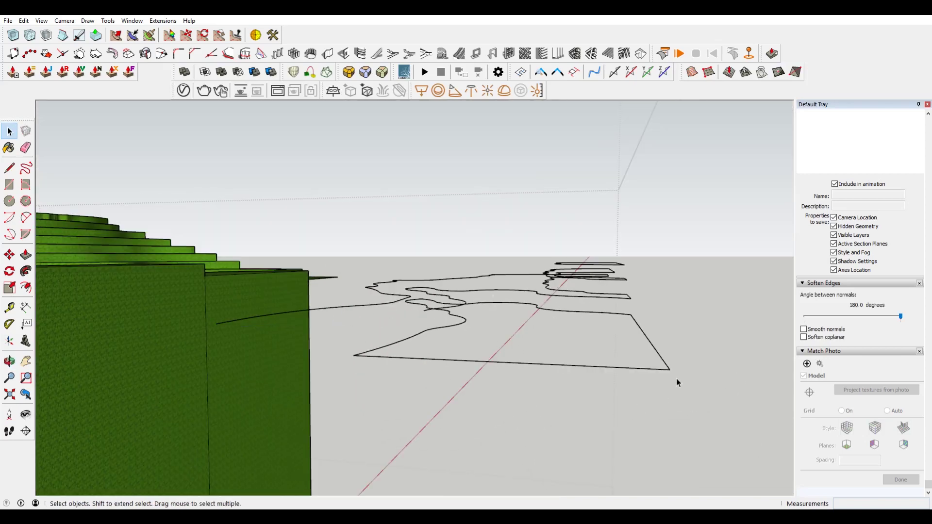
pyautogui.press('Delete')
pyautogui.hotkey('ctrl', 'z')
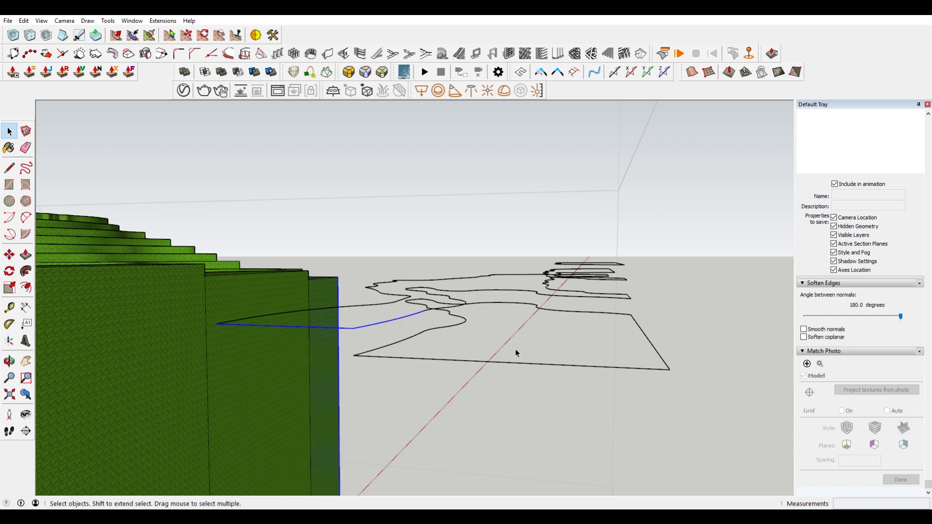
pyautogui.press('Delete')
pyautogui.moveTo(689, 379); pyautogui.dragTo(567, 348)
pyautogui.press('Delete')
# Delete the duplicate line beside the curved contour that loops through the middle of the copied outlines.
pyautogui.moveTo(456, 298); pyautogui.dragTo(576, 361, button='middle')
pyautogui.click(577, 357)
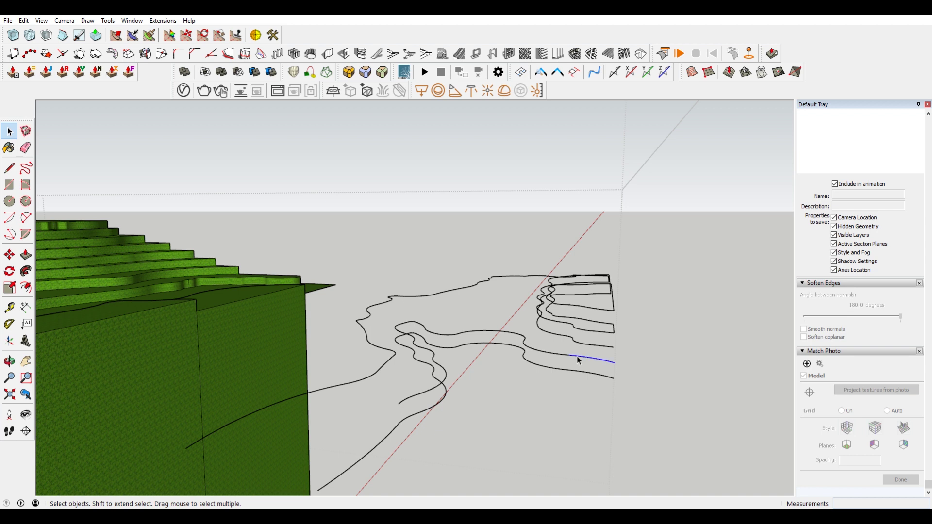
pyautogui.press('Delete')
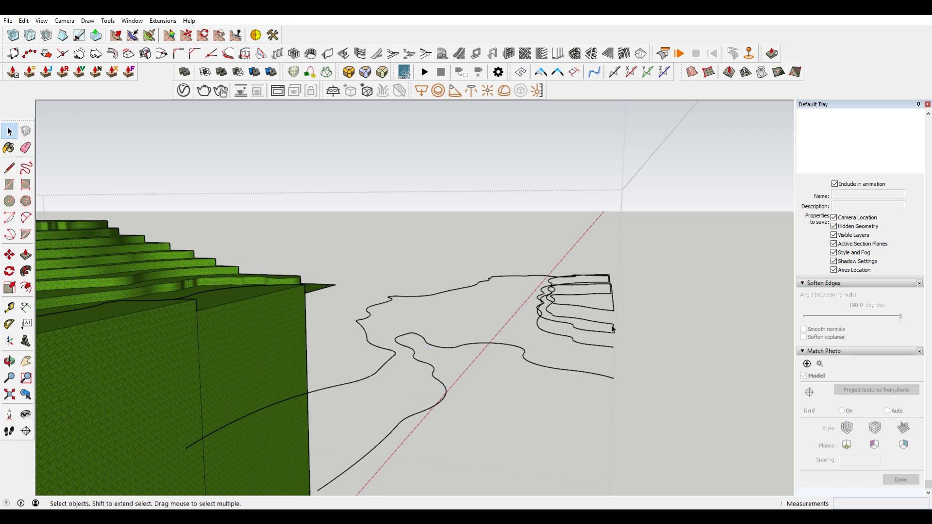
# Delete the remaining straight edges and duplicate contours at the far end, leaving one separate line per level.
pyautogui.moveTo(614, 311); pyautogui.dragTo(474, 354, button='middle')
pyautogui.tripleClick(541, 303)
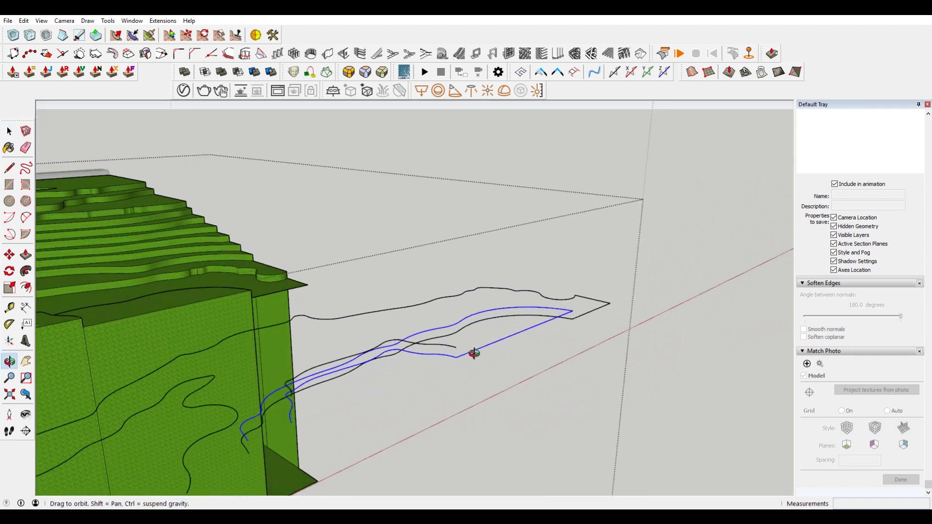
pyautogui.click(487, 347)
pyautogui.press('Delete')
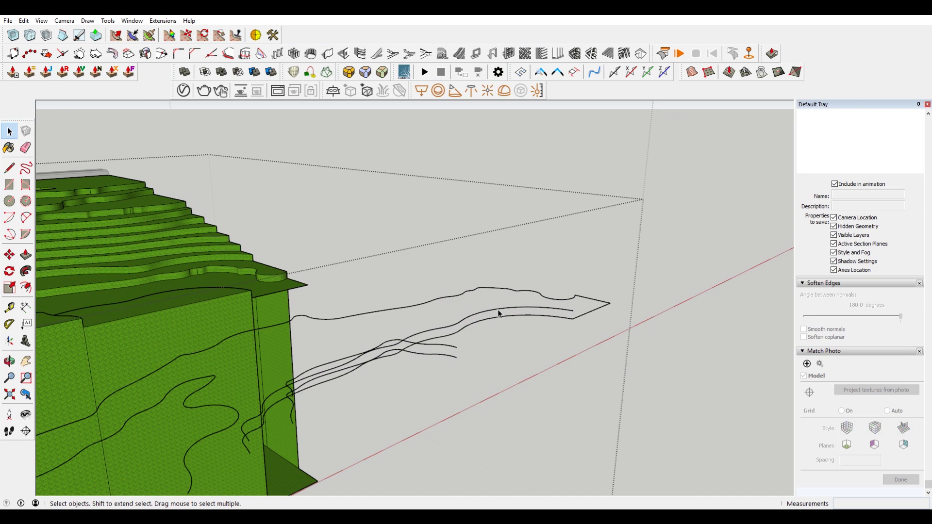
pyautogui.click(500, 315)
pyautogui.click(585, 318)
pyautogui.moveTo(586, 317); pyautogui.dragTo(627, 324, button='middle')
pyautogui.scroll(2, 607, 236)
pyautogui.tripleClick(595, 246)
pyautogui.press('Delete')
pyautogui.scroll(-3, 627, 249)
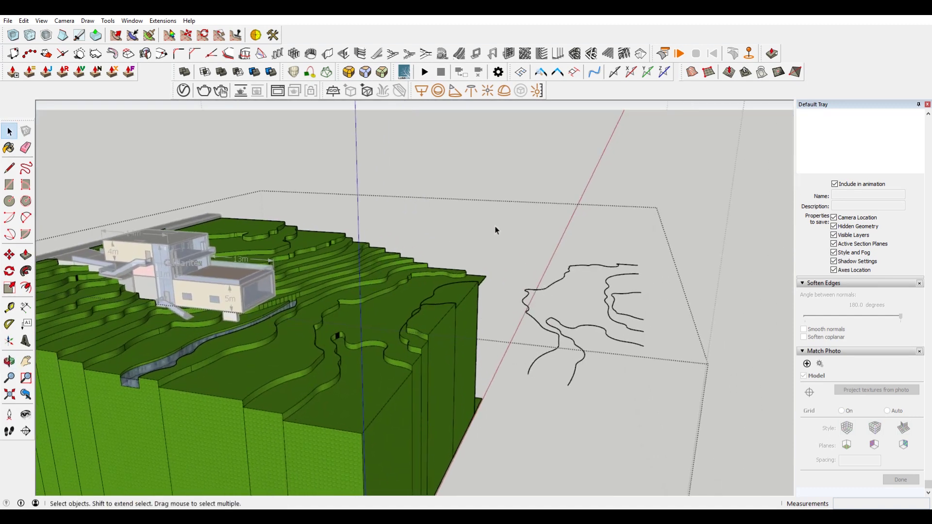
# Select all the cleaned contour lines and generate a Sandbox surface From Contours.
pyautogui.moveTo(491, 207); pyautogui.dragTo(710, 423)
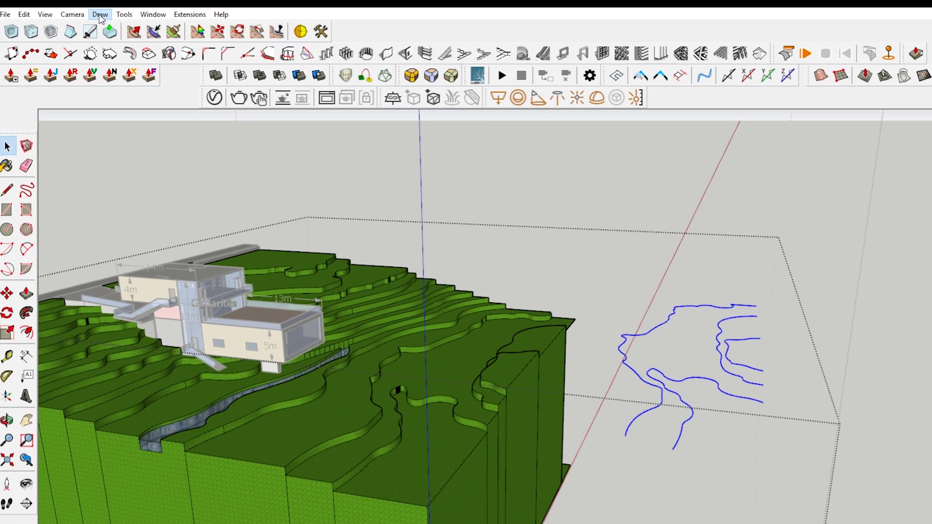
pyautogui.click(100, 14)
pyautogui.moveTo(134, 83)
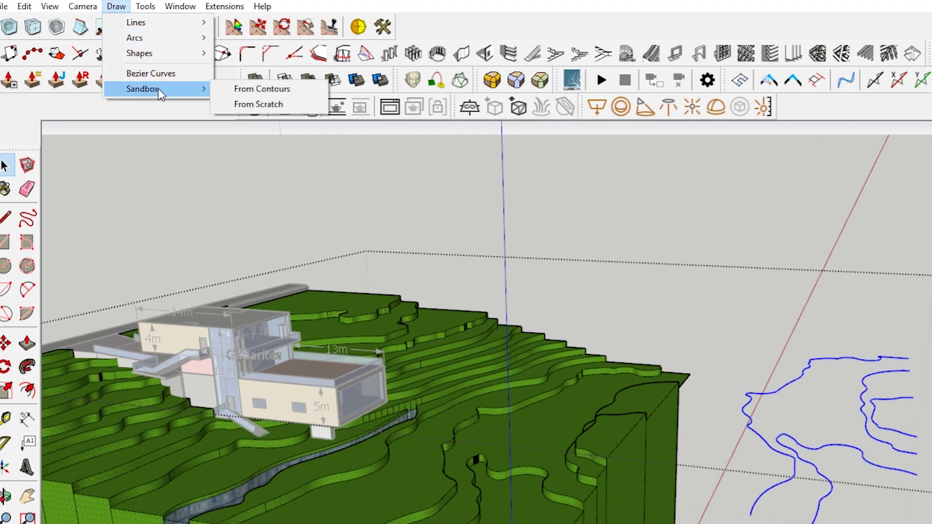
pyautogui.click(272, 89)
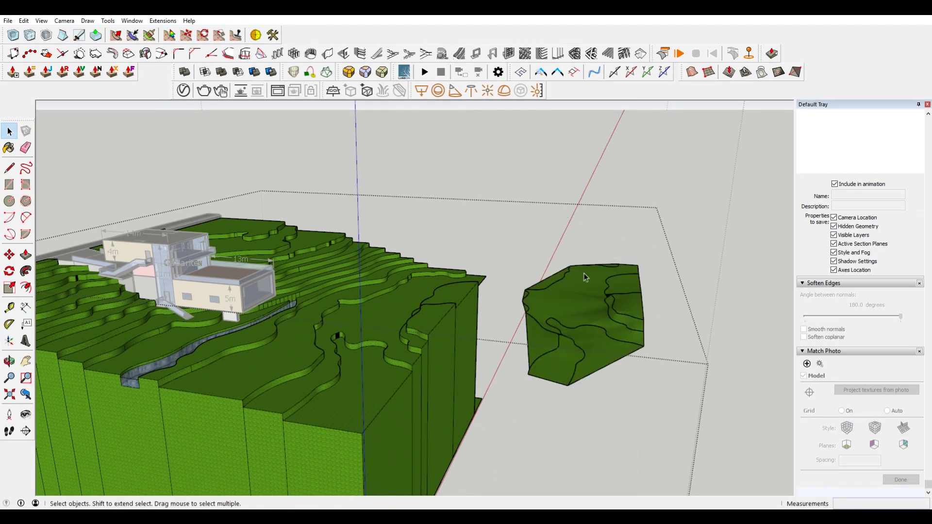
# Move the generated terrain surface about 107' along the green axis, away from its contour lines.
pyautogui.moveTo(583, 277); pyautogui.dragTo(493, 285, button='middle')
pyautogui.click(493, 285)
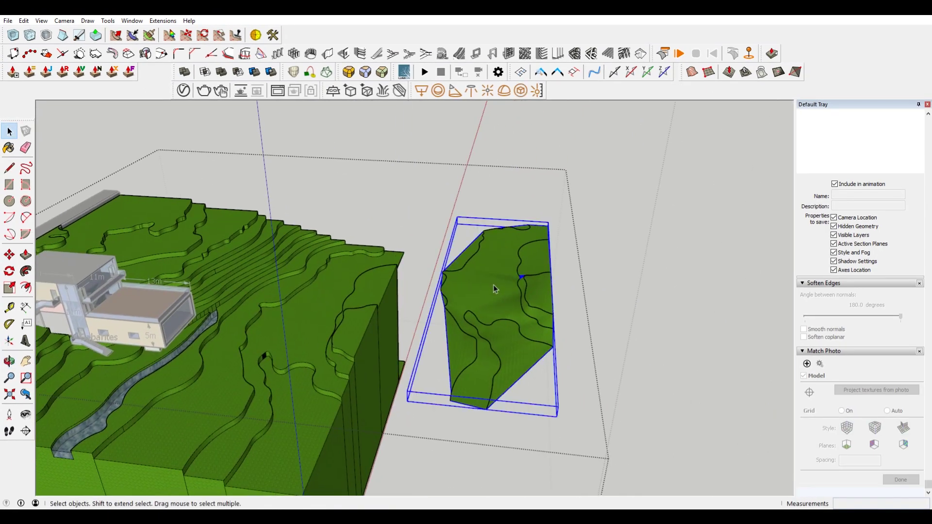
pyautogui.press('m')
pyautogui.click(494, 288)
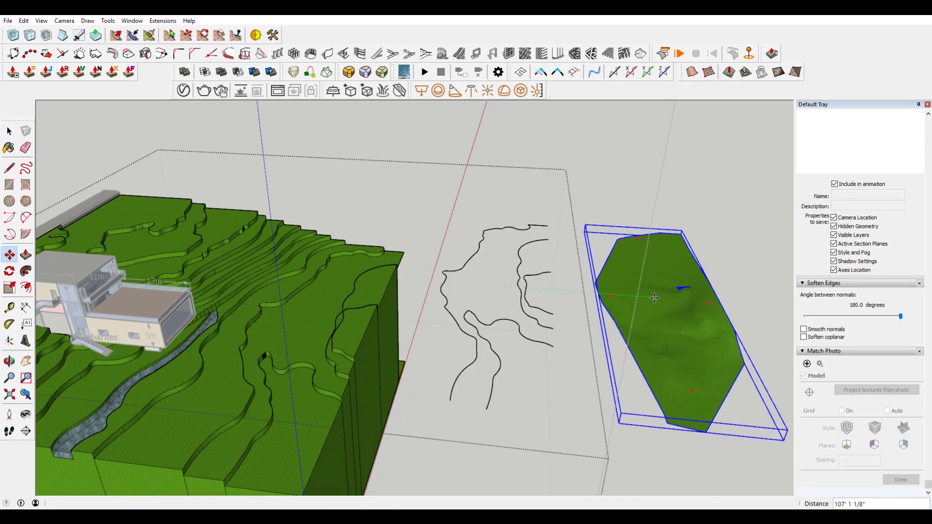
pyautogui.click(657, 298)
# Deselect the moved surface and leave the terrain group.
pyautogui.scroll(3, 700, 361)
pyautogui.moveTo(700, 361); pyautogui.dragTo(444, 440, button='middle')
pyautogui.scroll(6, 443, 455)
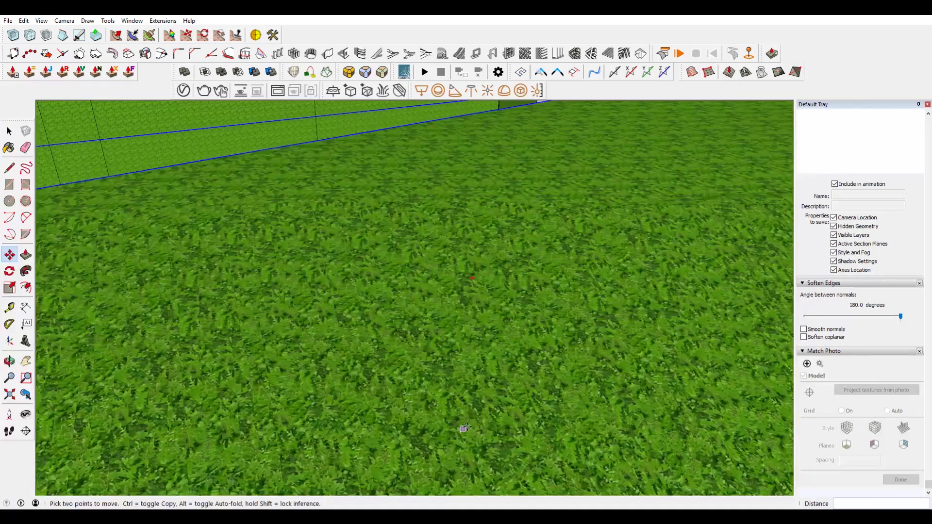
pyautogui.moveTo(505, 238); pyautogui.dragTo(619, 276, button='middle')
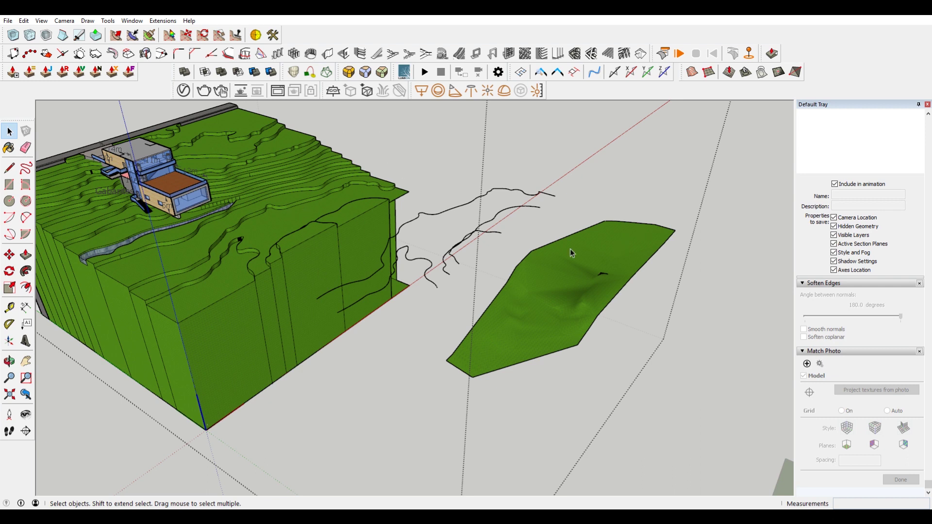
pyautogui.press('Escape')
pyautogui.click(432, 244)
# Examine the grass embankment around the brick building, especially its sharp corner beside the stairs and driveway.
pyautogui.scroll(-5, 330, 243)
pyautogui.scroll(2, 531, 382)
pyautogui.moveTo(532, 381); pyautogui.dragTo(537, 262, button='middle')
pyautogui.scroll(2, 548, 243)
pyautogui.scroll(4, 548, 241)
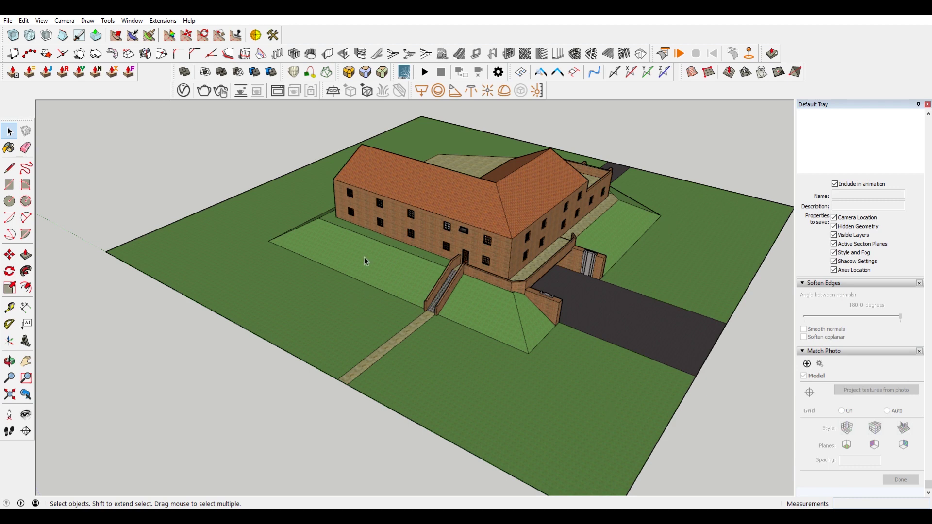
pyautogui.scroll(3, 594, 403)
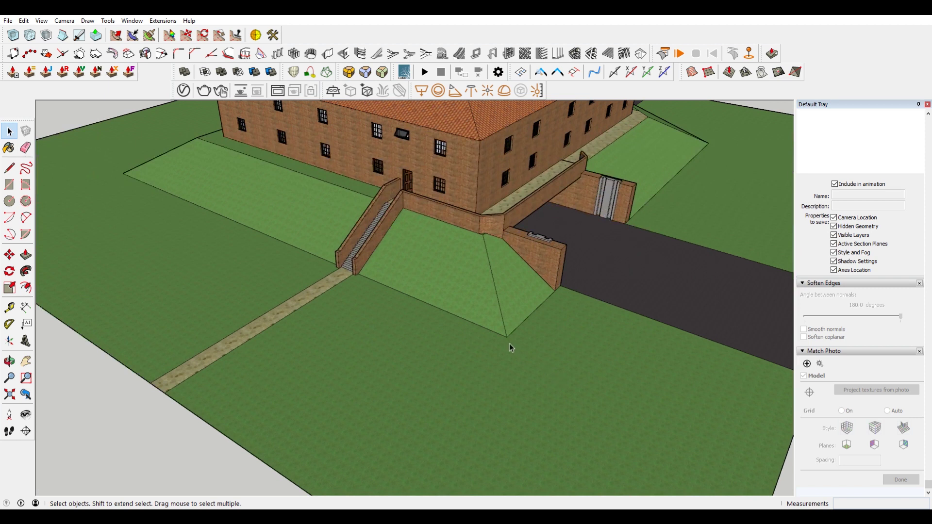
pyautogui.scroll(-2, 510, 344)
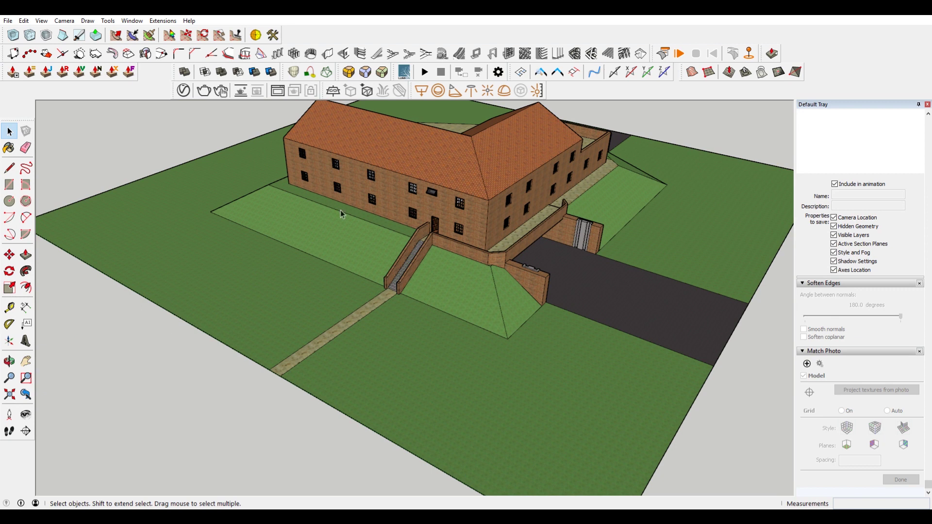
pyautogui.scroll(3, 506, 335)
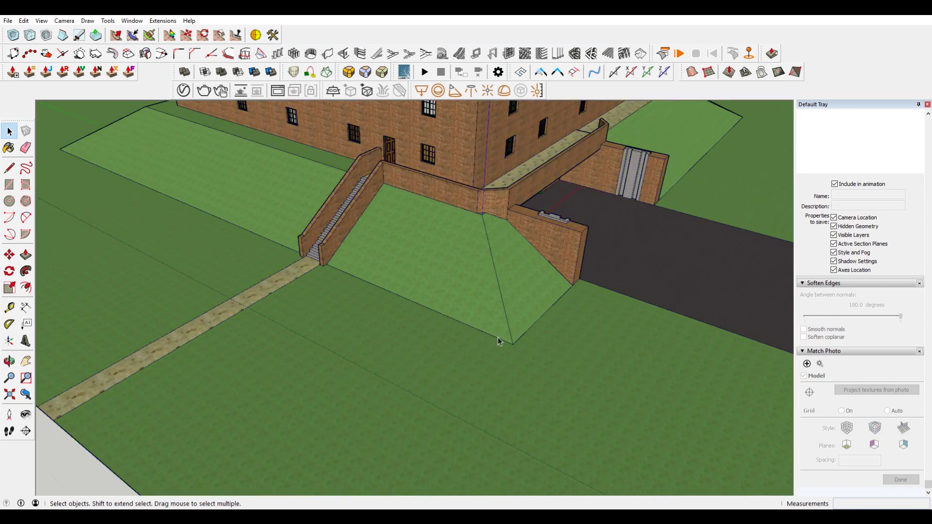
# Round the three edges meeting at the embankment's front corner with RoundCorner, using a 2' offset and 11 segments.
pyautogui.click(513, 342)
pyautogui.keyDown('shift'); pyautogui.click(510, 327); pyautogui.keyUp('shift')
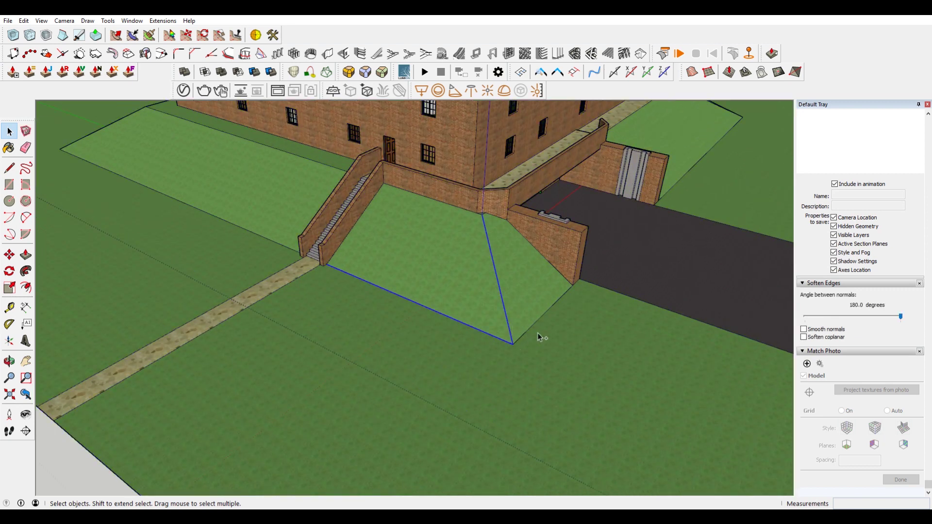
pyautogui.keyDown('shift'); pyautogui.click(540, 319); pyautogui.keyUp('shift')
pyautogui.scroll(2, 608, 296)
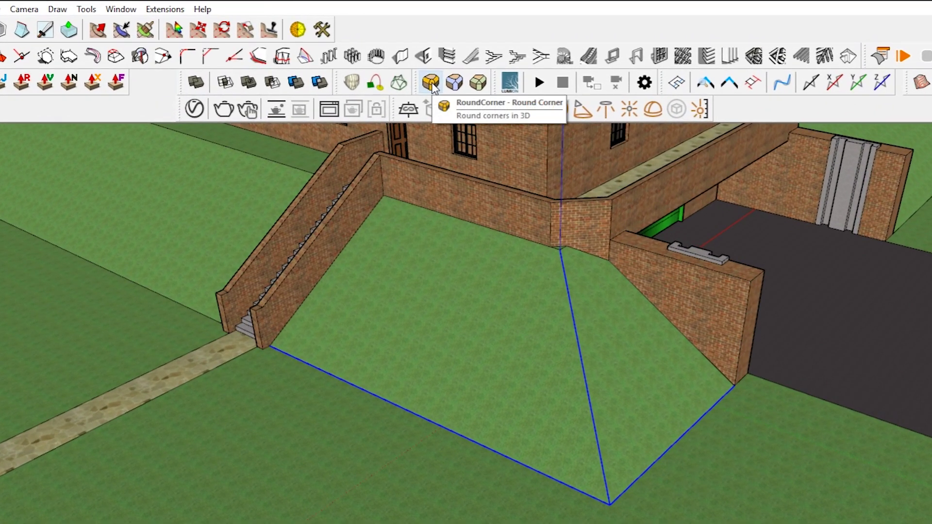
pyautogui.click(431, 82)
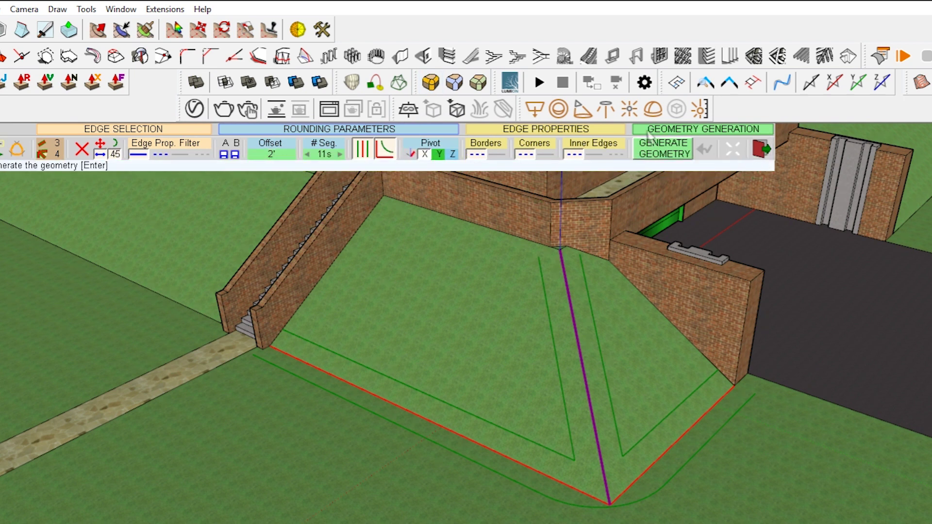
pyautogui.click(656, 145)
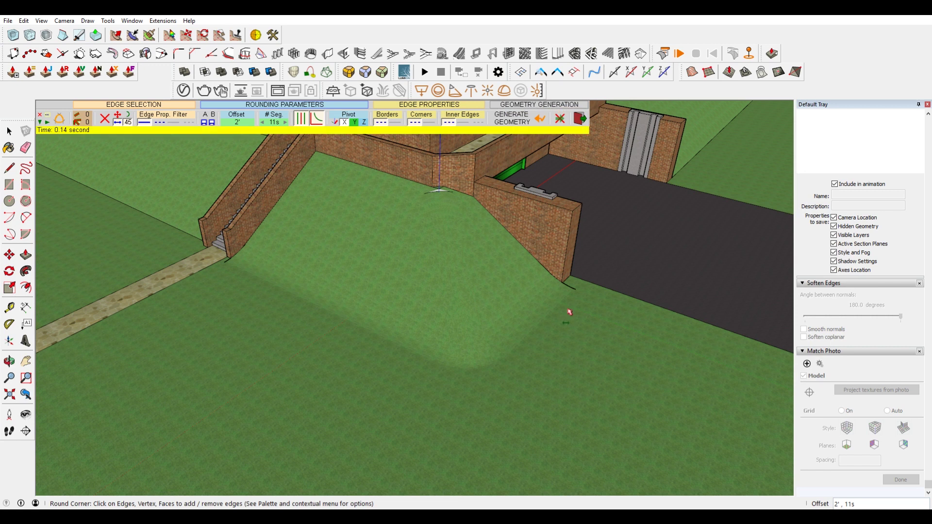
pyautogui.moveTo(566, 316); pyautogui.dragTo(529, 316, button='middle')
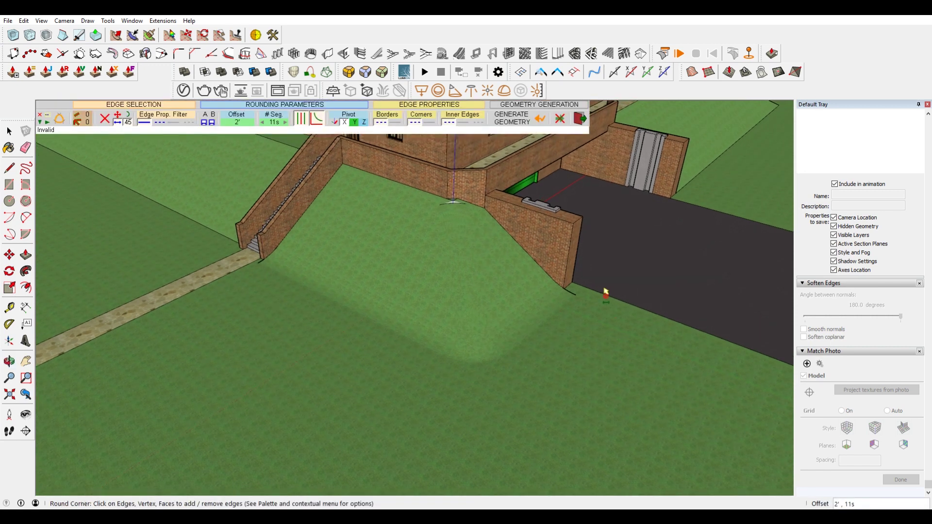
pyautogui.press('space')
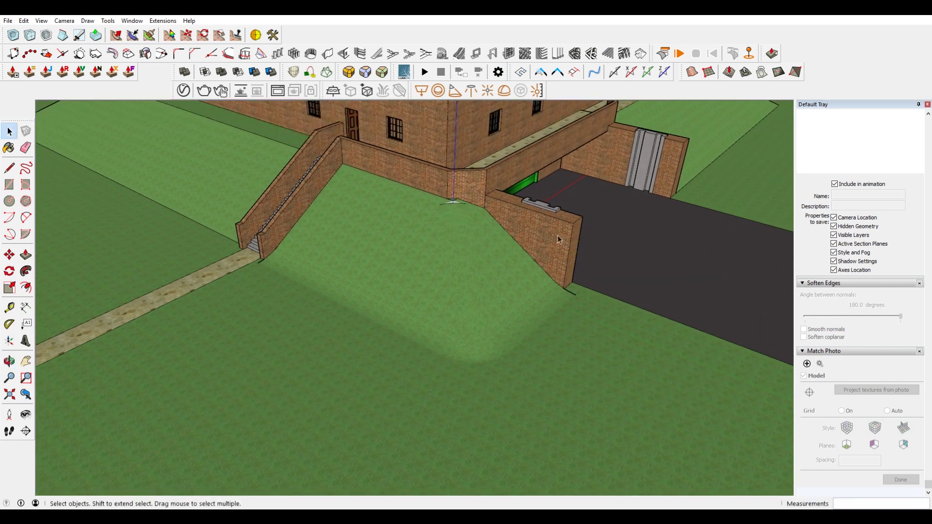
# Examine the rounded embankment corner, then the faceted terrain around the flat-roofed house.
pyautogui.moveTo(557, 235); pyautogui.dragTo(476, 257, button='middle')
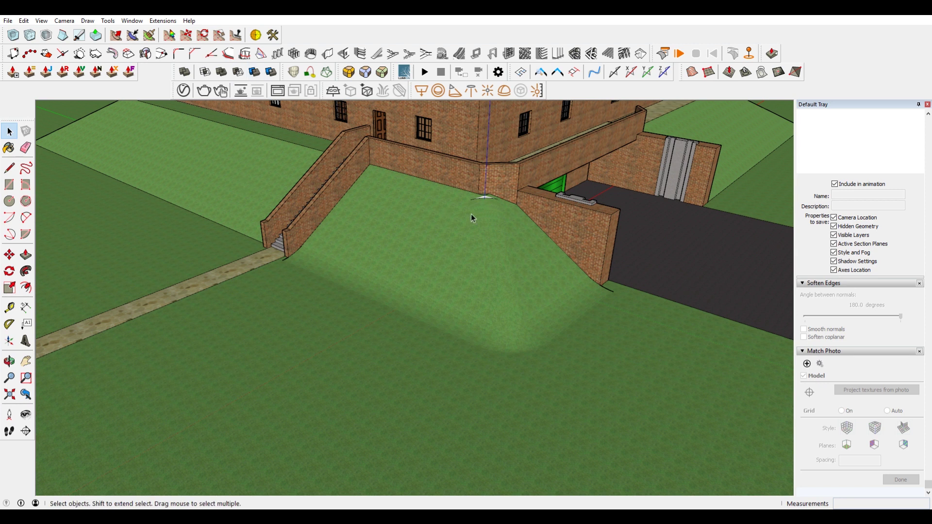
pyautogui.scroll(-10, 463, 253)
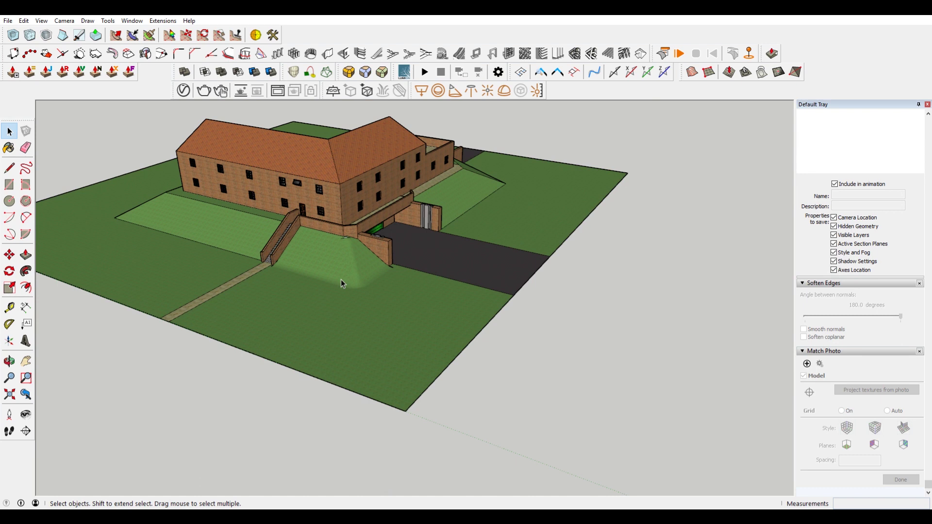
pyautogui.scroll(-8, 368, 263)
pyautogui.scroll(5, 728, 335)
pyautogui.moveTo(728, 335)
pyautogui.mouseDown(button='middle')
pyautogui.moveTo(545, 341)
pyautogui.moveTo(539, 332)
pyautogui.mouseUp(button='middle')
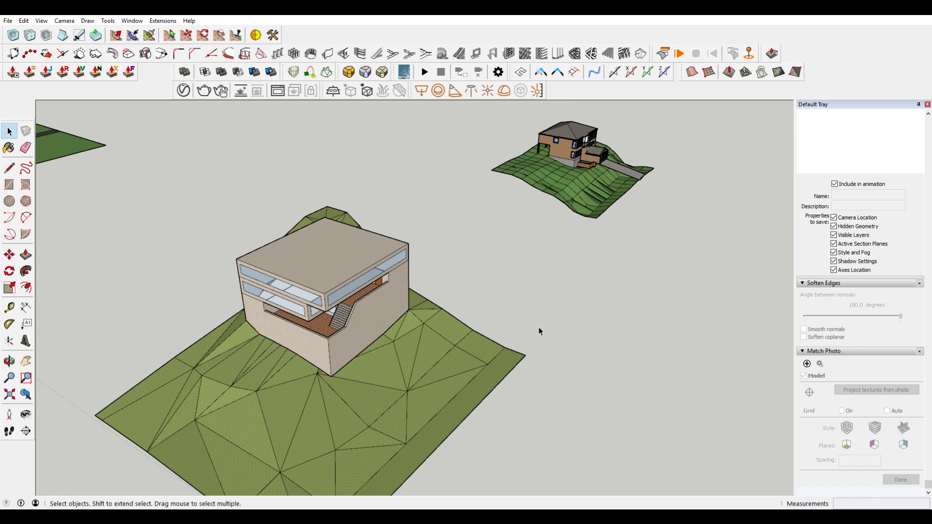
pyautogui.moveTo(538, 328); pyautogui.dragTo(394, 364, button='middle')
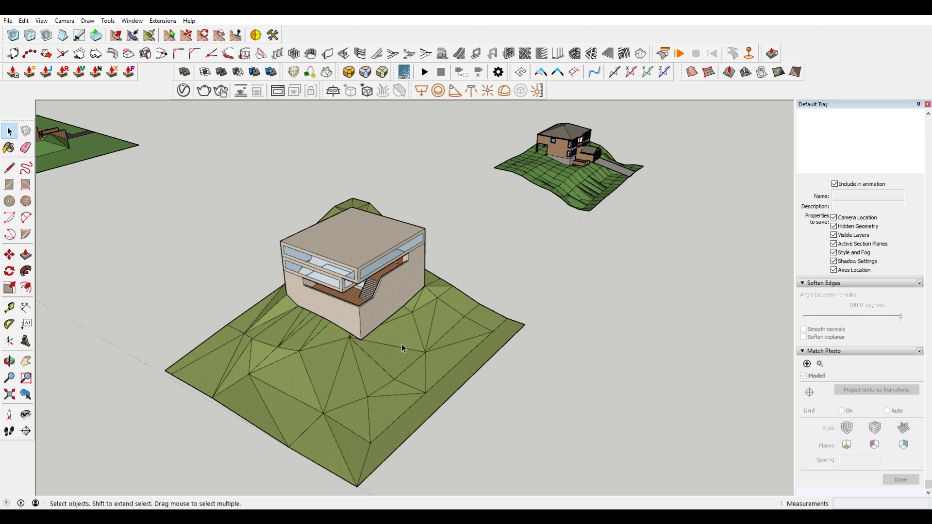
pyautogui.keyDown('shift'); pyautogui.moveTo(436, 332); pyautogui.dragTo(523, 264, button='middle'); pyautogui.keyUp('shift')
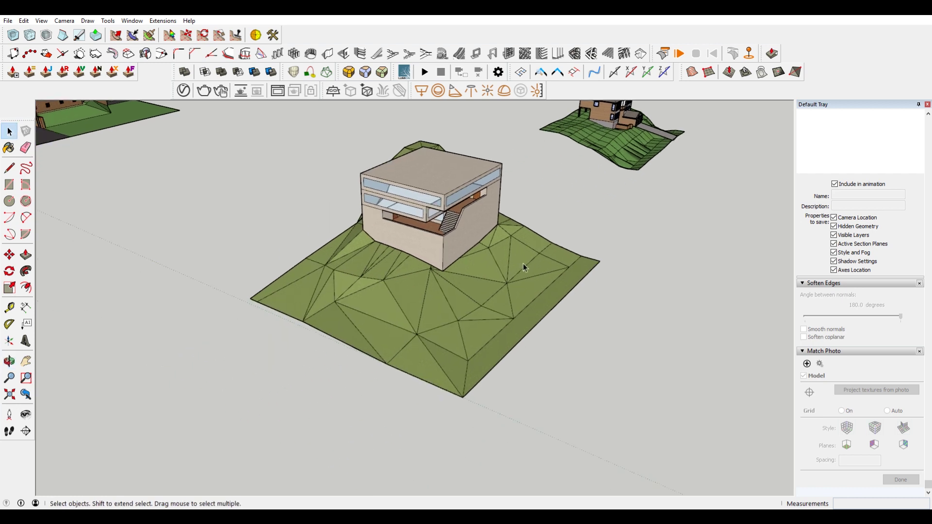
pyautogui.scroll(-3, 543, 260)
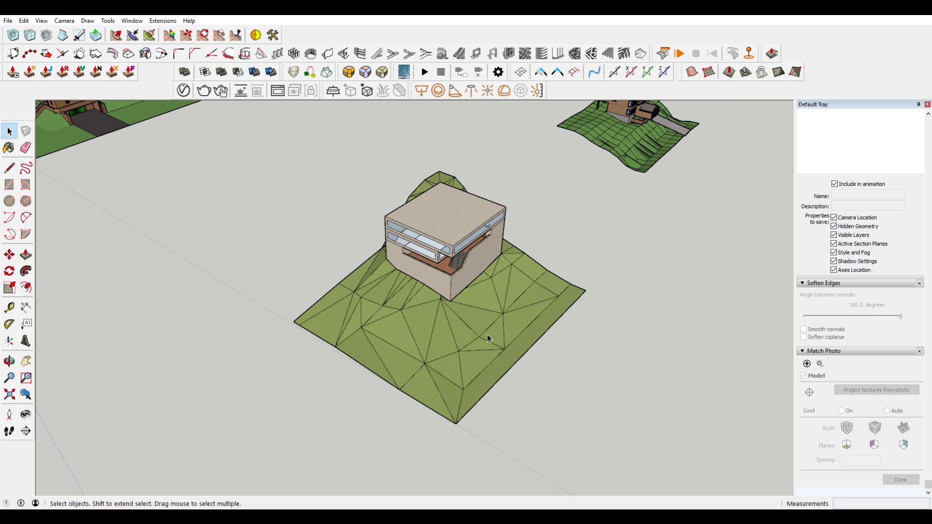
# Soften all edges of the faceted terrain around the flat-roofed house, with the angle between normals at 180 degrees.
pyautogui.click(477, 345)
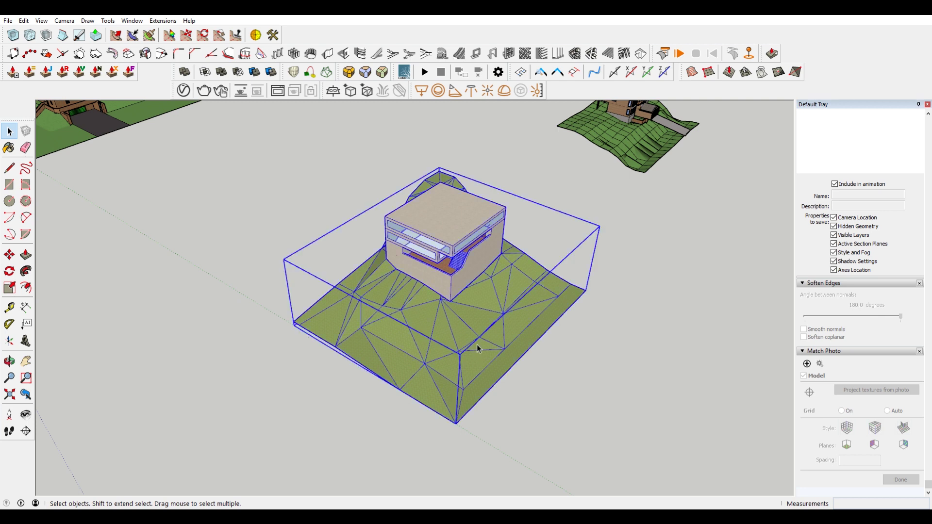
pyautogui.doubleClick(493, 314)
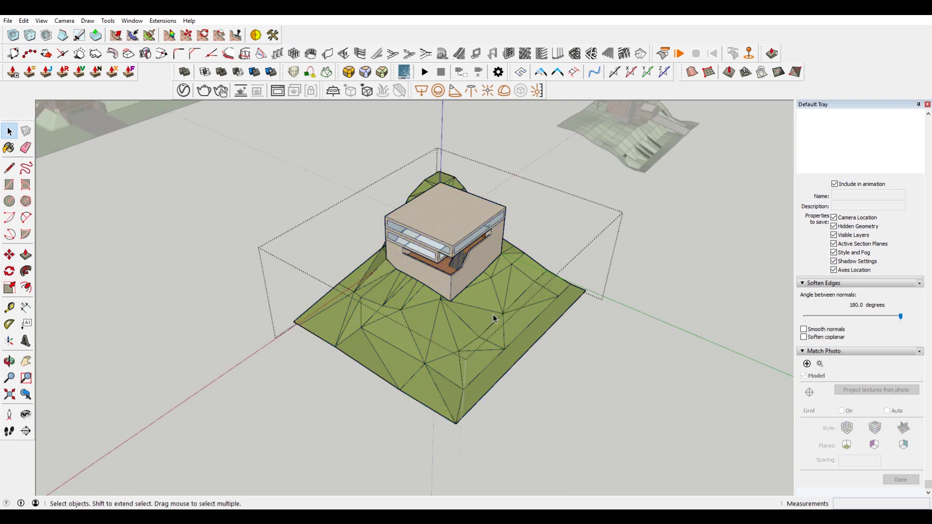
pyautogui.doubleClick(494, 314)
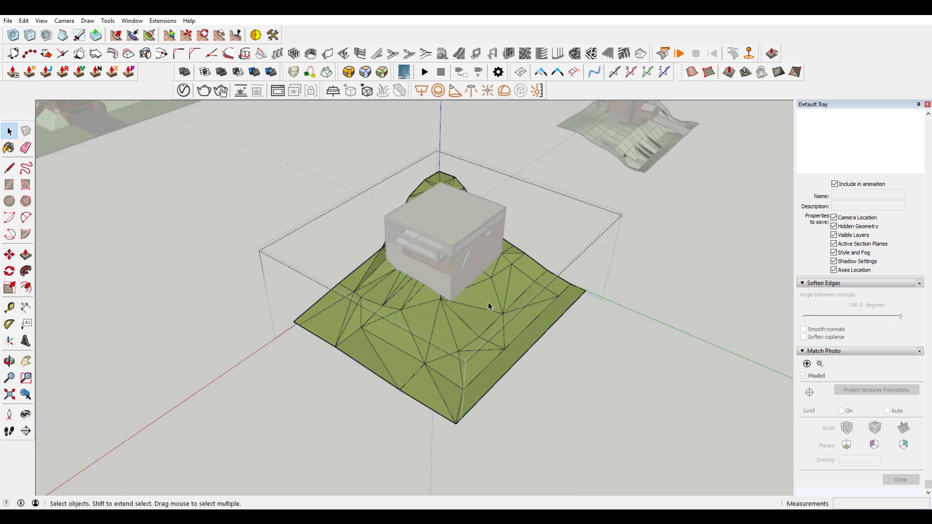
pyautogui.tripleClick(493, 308)
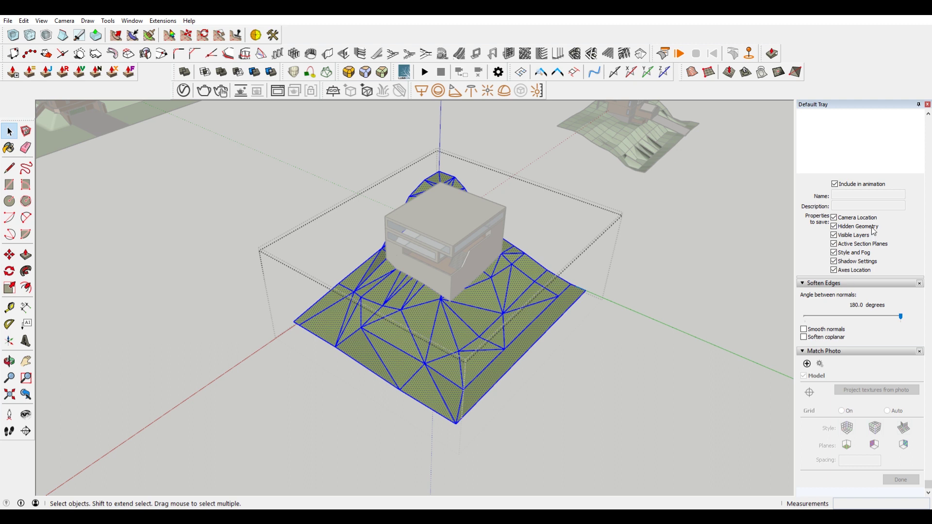
pyautogui.click(132, 20)
pyautogui.moveTo(129, 37)
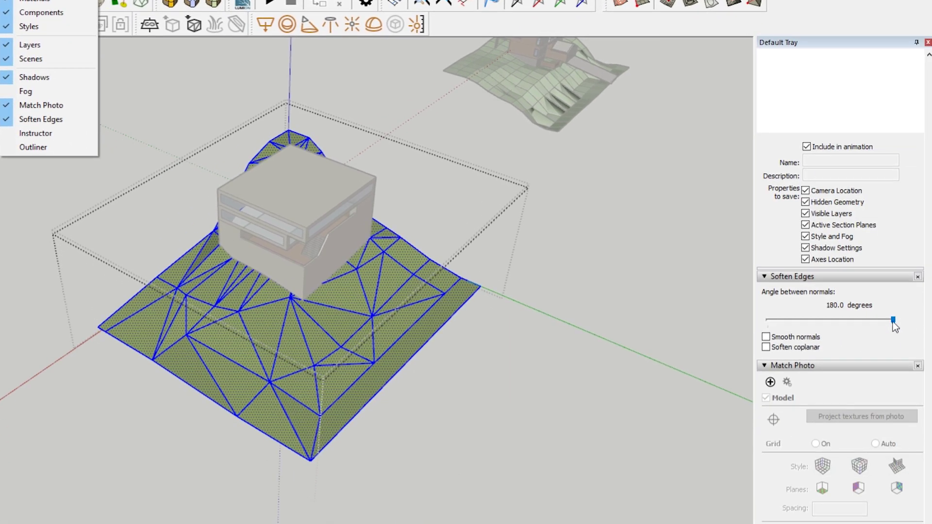
pyautogui.moveTo(893, 323); pyautogui.dragTo(923, 322)
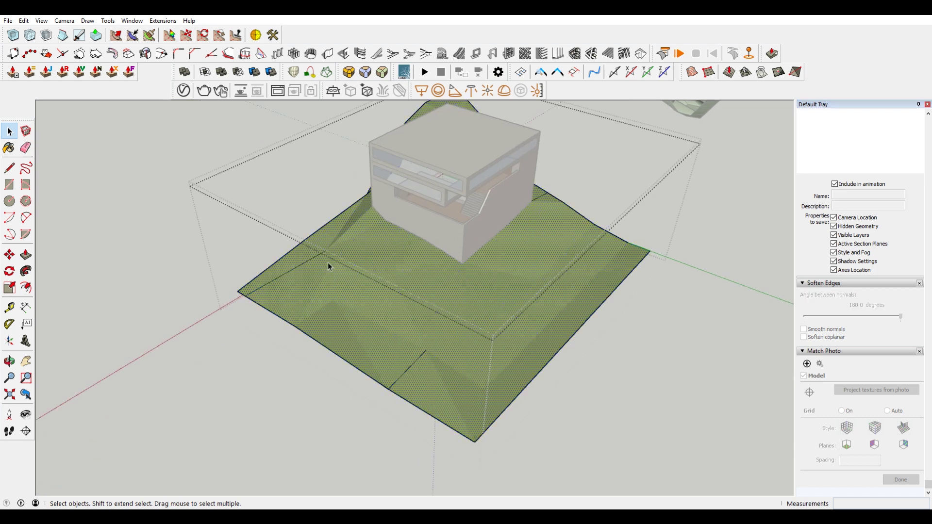
# Soften the remaining visible edge lines on the terrain surface with the Eraser, then inspect the terrain around the house.
pyautogui.press('e')
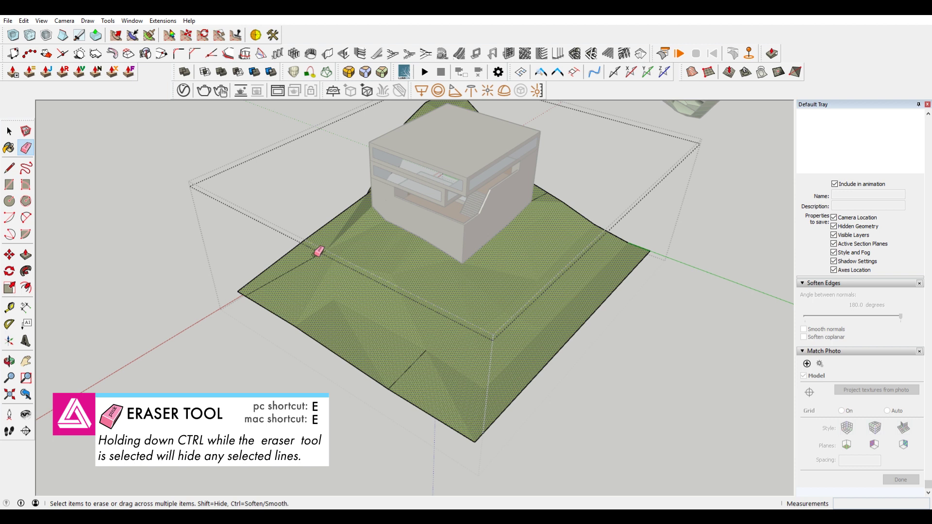
pyautogui.keyDown('ctrl'); pyautogui.moveTo(309, 251); pyautogui.dragTo(314, 279); pyautogui.keyUp('ctrl')
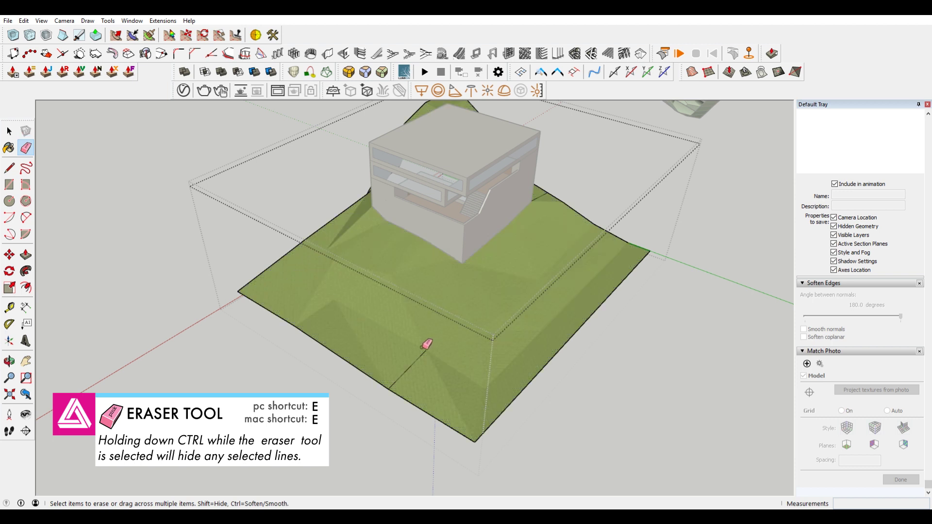
pyautogui.keyDown('ctrl'); pyautogui.moveTo(390, 347); pyautogui.dragTo(438, 385); pyautogui.keyUp('ctrl')
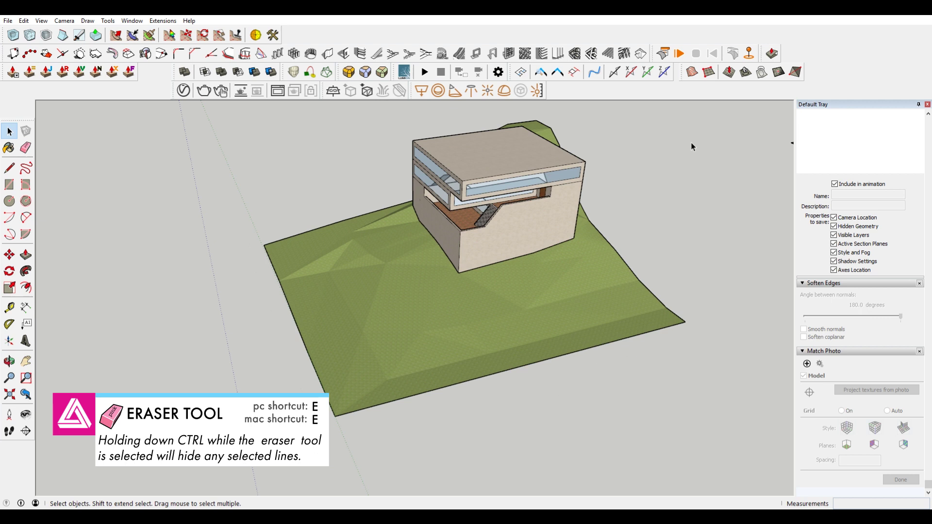
pyautogui.moveTo(692, 142)
pyautogui.mouseDown(button='middle')
pyautogui.moveTo(545, 312)
pyautogui.moveTo(608, 316)
pyautogui.mouseUp(button='middle')
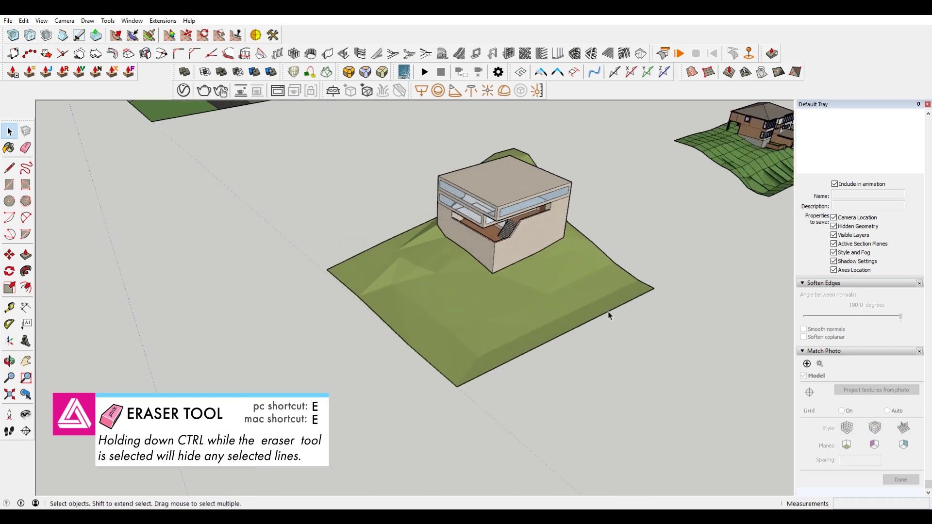
pyautogui.scroll(1, 603, 311)
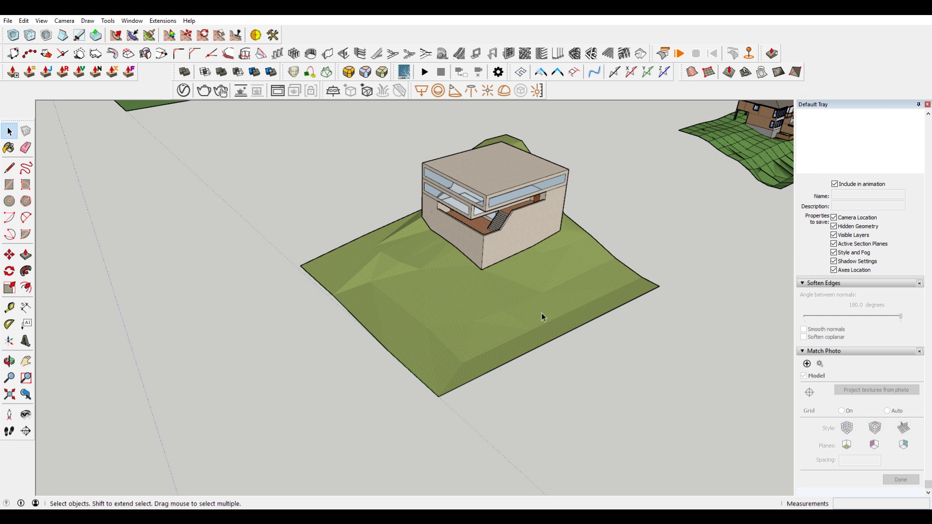
pyautogui.moveTo(480, 315); pyautogui.dragTo(519, 284, button='middle')
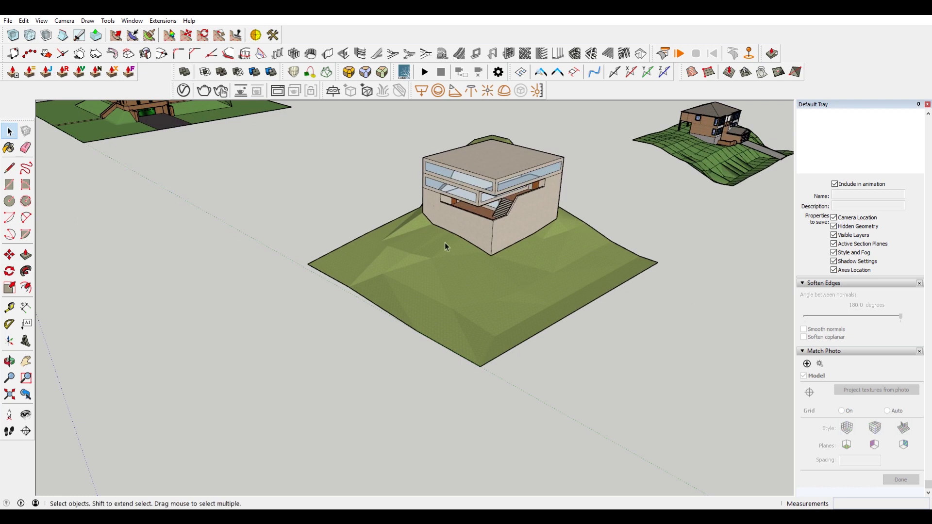
pyautogui.moveTo(603, 247); pyautogui.dragTo(629, 241, button='middle')
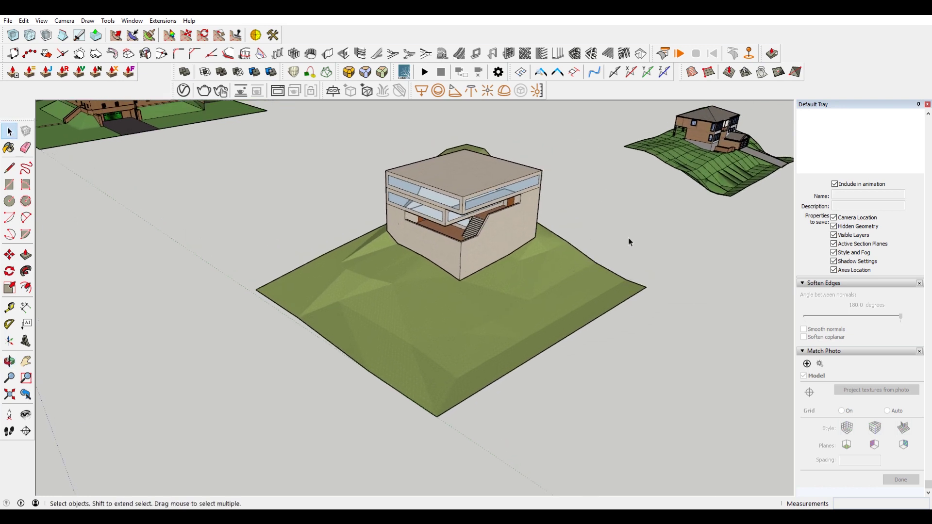
pyautogui.moveTo(449, 342); pyautogui.dragTo(489, 340, button='middle')
pyautogui.click(528, 316)
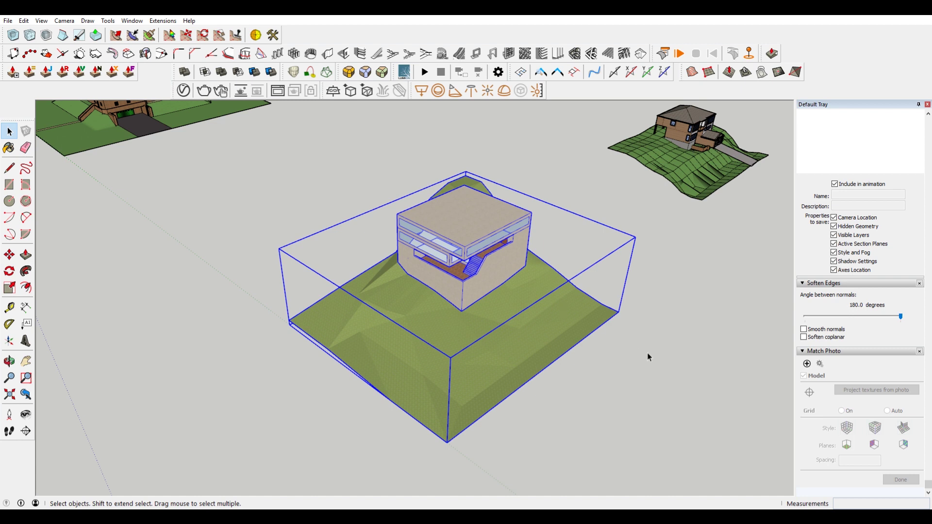
pyautogui.press('m')
pyautogui.press('ctrl')
pyautogui.click(617, 312)
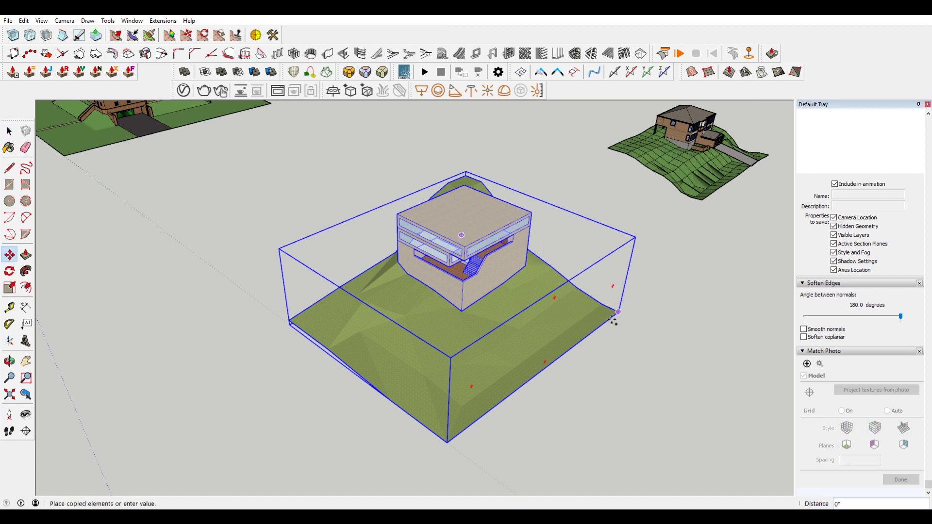
pyautogui.keyDown('shift'); pyautogui.moveTo(366, 459); pyautogui.dragTo(483, 354, button='middle'); pyautogui.keyUp('shift')
pyautogui.press('space')
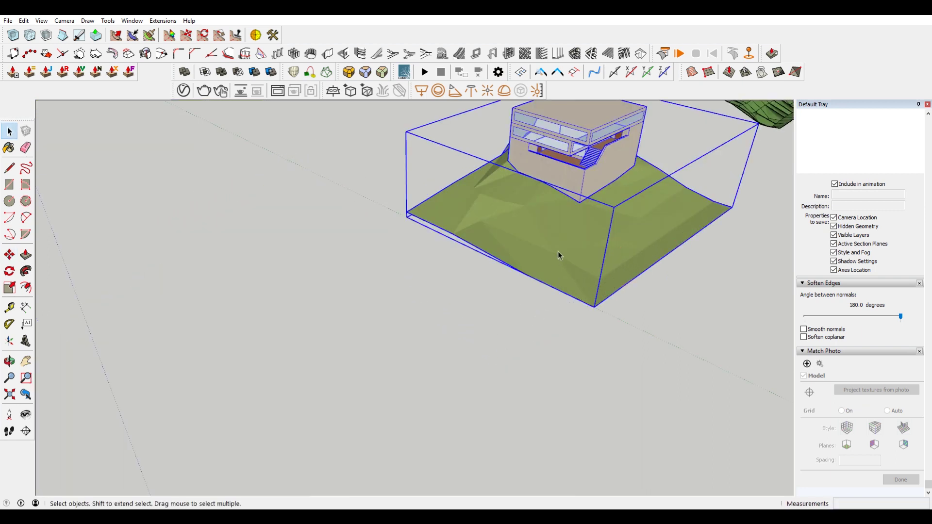
# Make the terrain inside the flat-roofed house's group into a component.
pyautogui.doubleClick(559, 252)
pyautogui.click(568, 251)
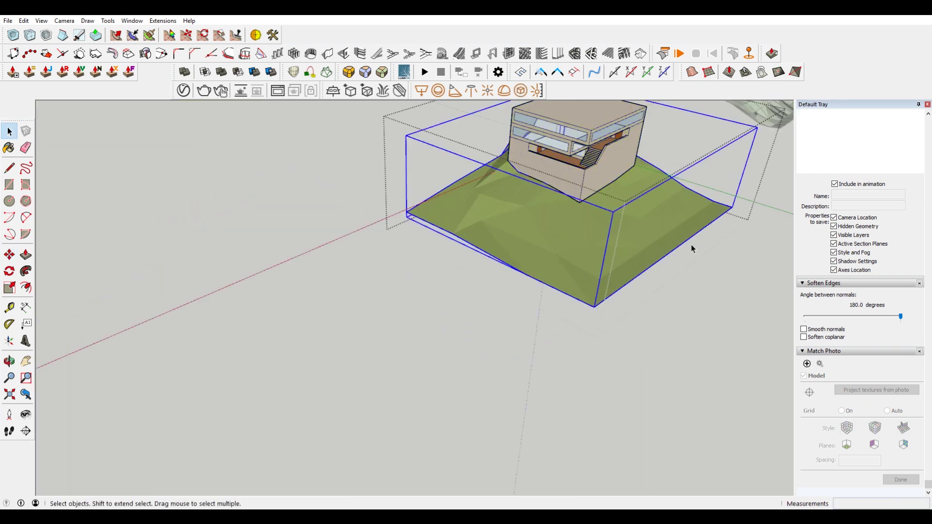
pyautogui.rightClick(713, 212)
pyautogui.click(773, 284)
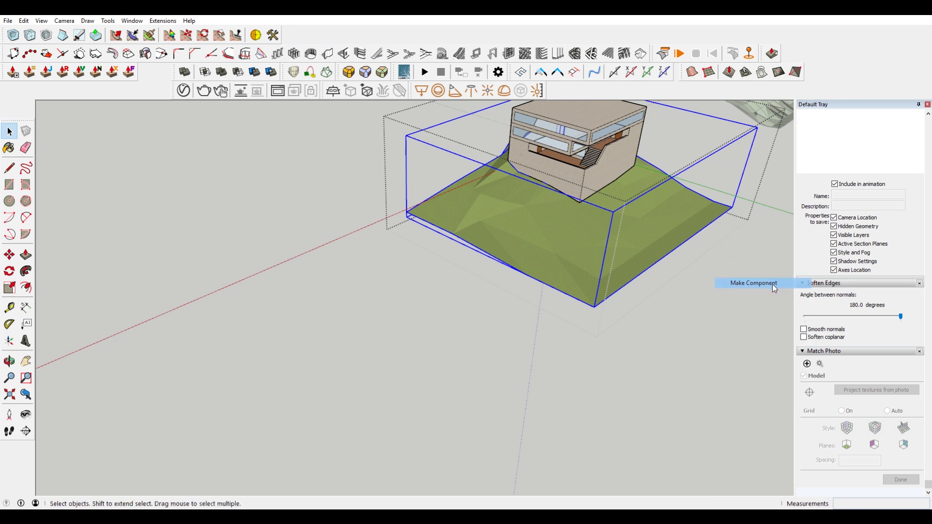
pyautogui.press('Return')
# Place a copy of the terrain component beside the original, clear of the house.
pyautogui.press('m')
pyautogui.click(733, 209)
pyautogui.press('ctrl')
pyautogui.click(538, 348)
pyautogui.press('space')
# Draw a rectangle about 152' by 129' at the base of the copied terrain, spanning its opposite corners.
pyautogui.doubleClick(422, 294)
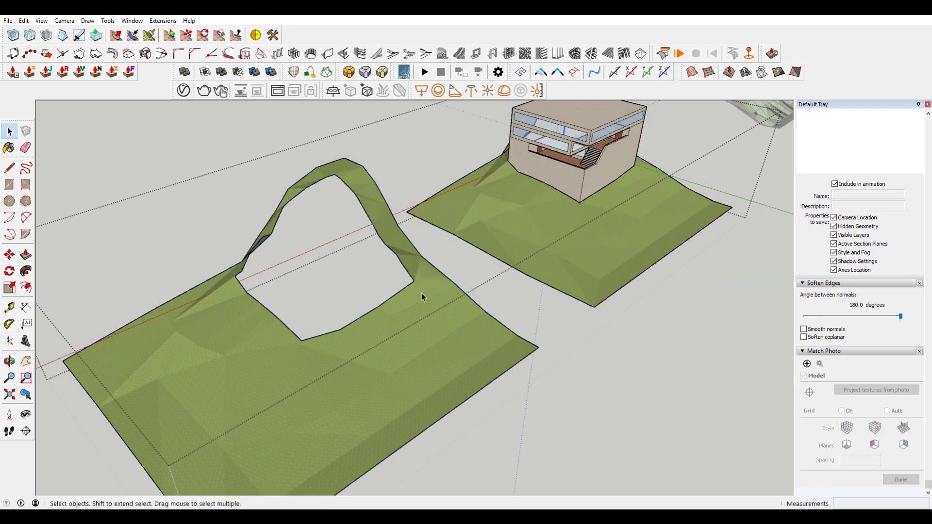
pyautogui.moveTo(422, 293); pyautogui.dragTo(479, 306, button='middle')
pyautogui.click(479, 306)
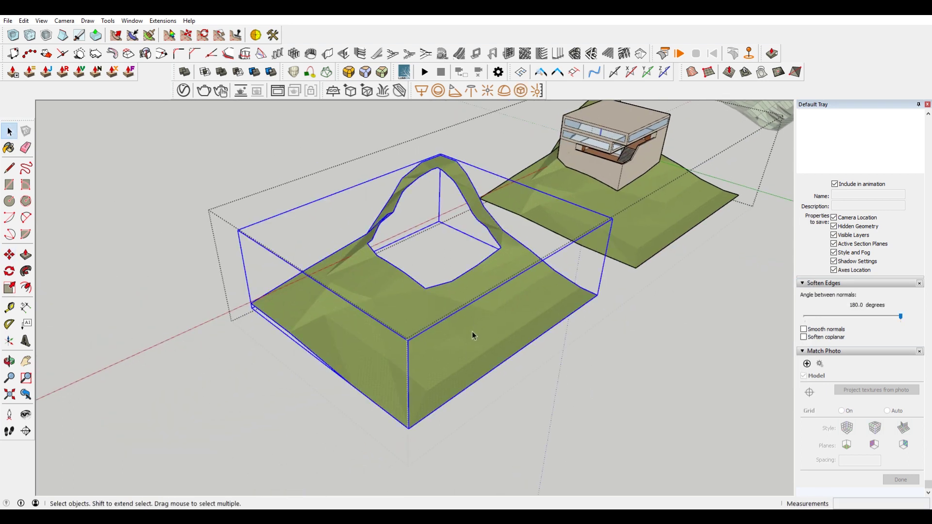
pyautogui.doubleClick(451, 342)
pyautogui.moveTo(442, 348); pyautogui.dragTo(481, 408, button='middle')
pyautogui.press('r')
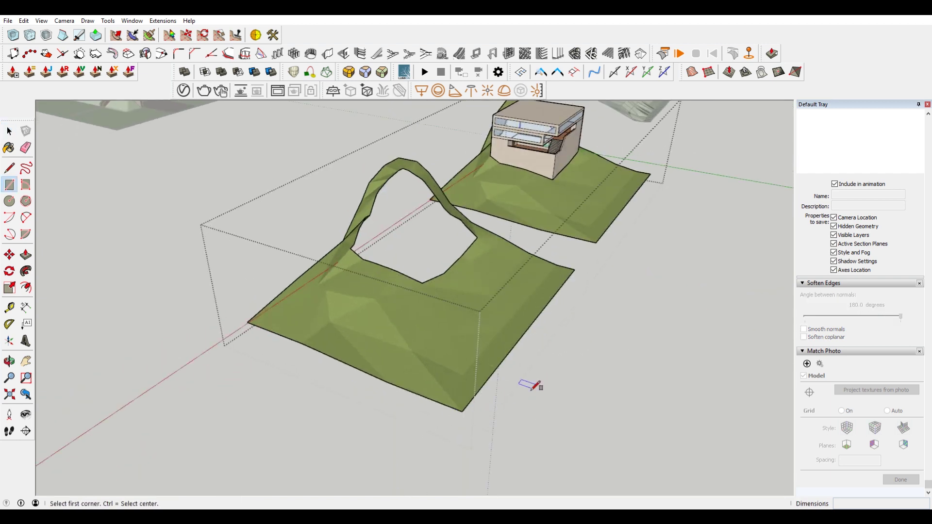
pyautogui.click(462, 412)
pyautogui.moveTo(464, 413); pyautogui.dragTo(356, 215, button='middle')
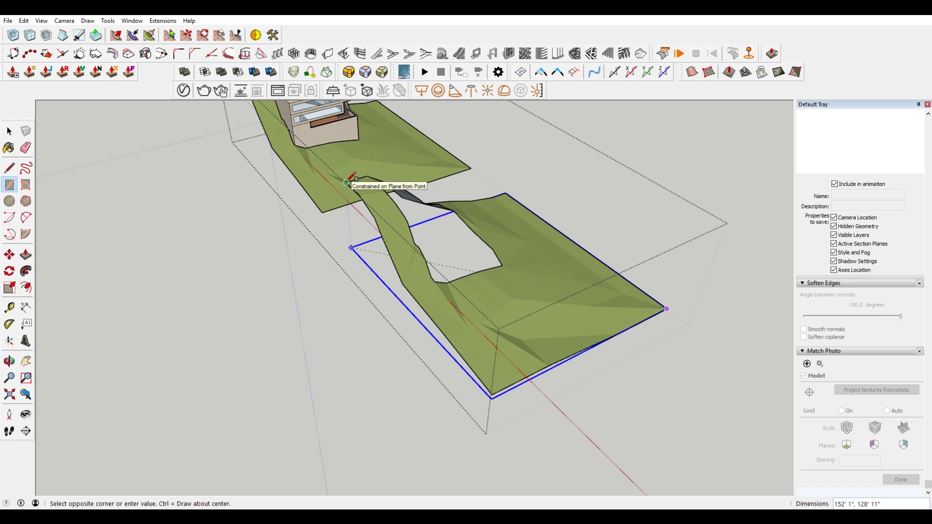
pyautogui.click(346, 183)
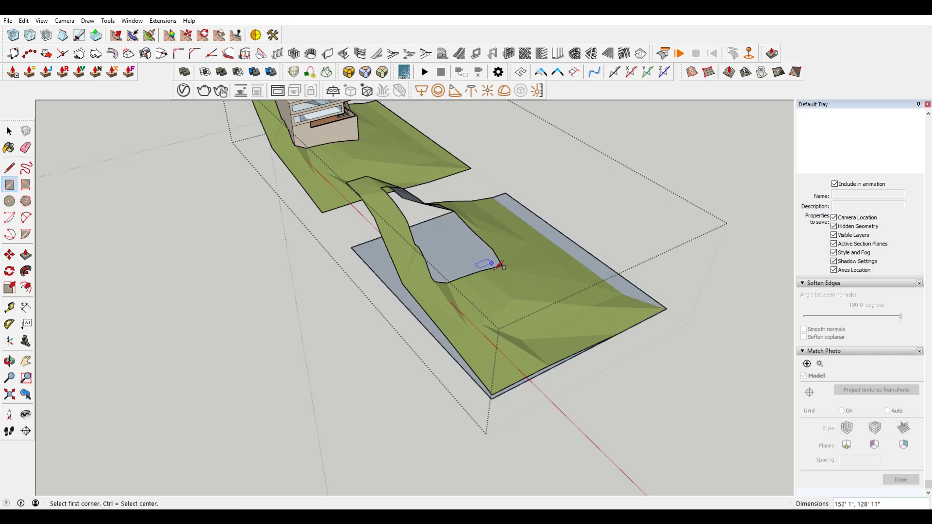
# Scale the rectangle about its center so it extends slightly beyond the terrain on all sides.
pyautogui.press('space')
pyautogui.click(380, 263)
pyautogui.press('s')
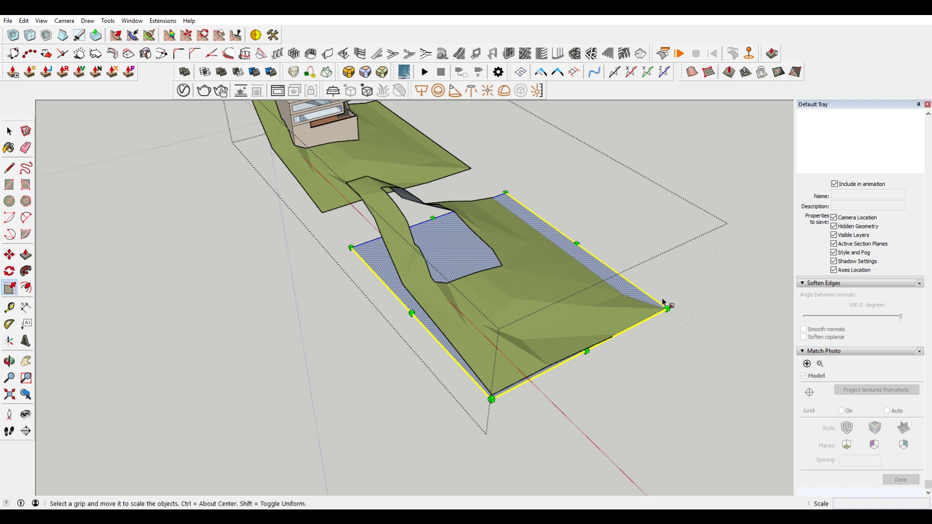
pyautogui.press('ctrl')
pyautogui.moveTo(668, 309); pyautogui.dragTo(687, 313)
pyautogui.press('space')
# Group the enlarged rectangle beneath the terrain copy.
pyautogui.click(551, 347)
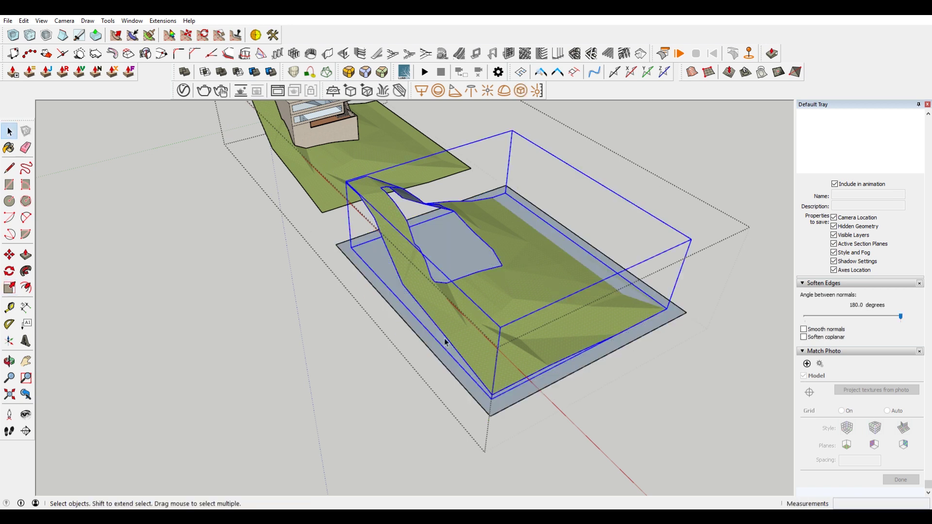
pyautogui.click(391, 301)
pyautogui.rightClick(391, 299)
pyautogui.click(419, 382)
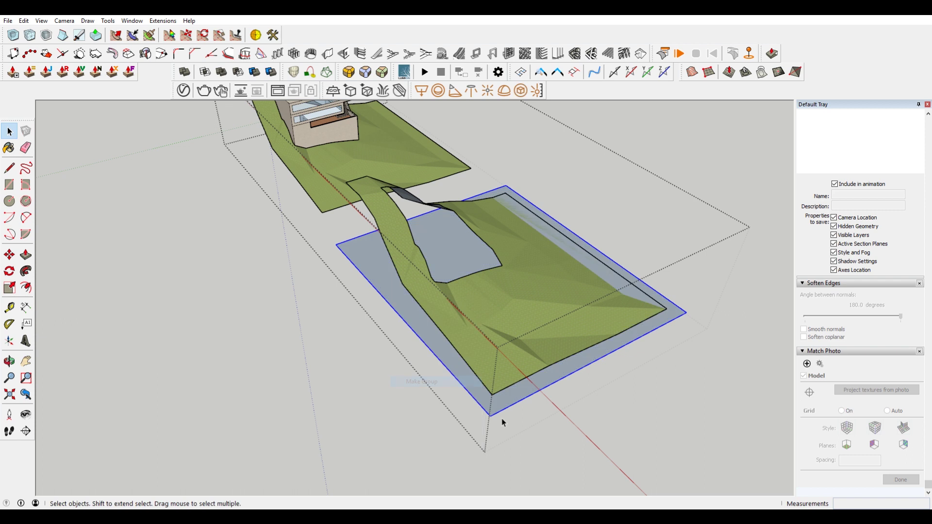
# Copy the rectangle group straight up by 2' and array the copy 30 times to stack planes over the terrain.
pyautogui.press('m')
pyautogui.click(686, 313)
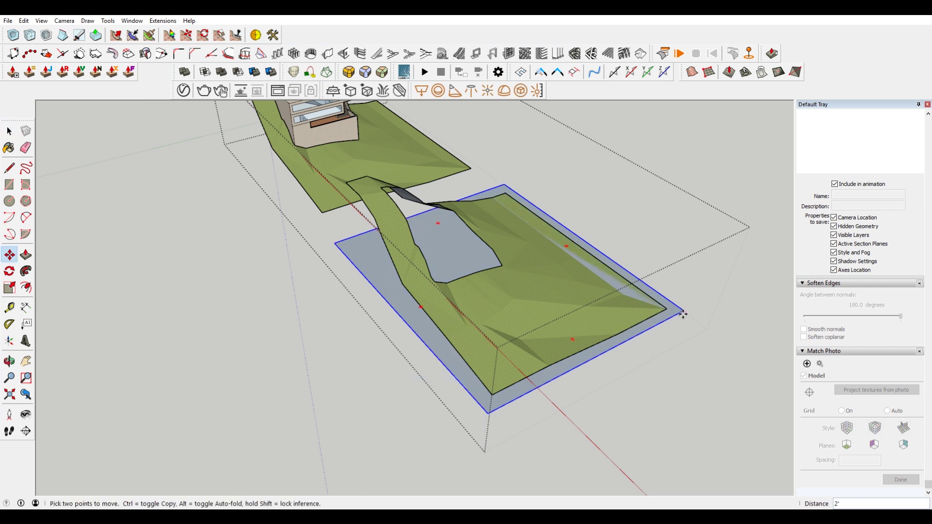
pyautogui.click(683, 315)
pyautogui.press('ctrl')
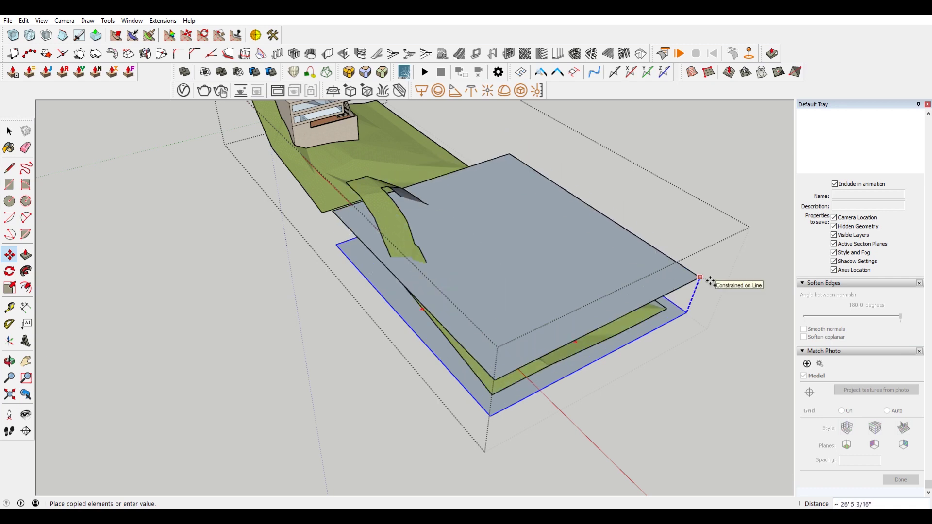
pyautogui.write("2'")
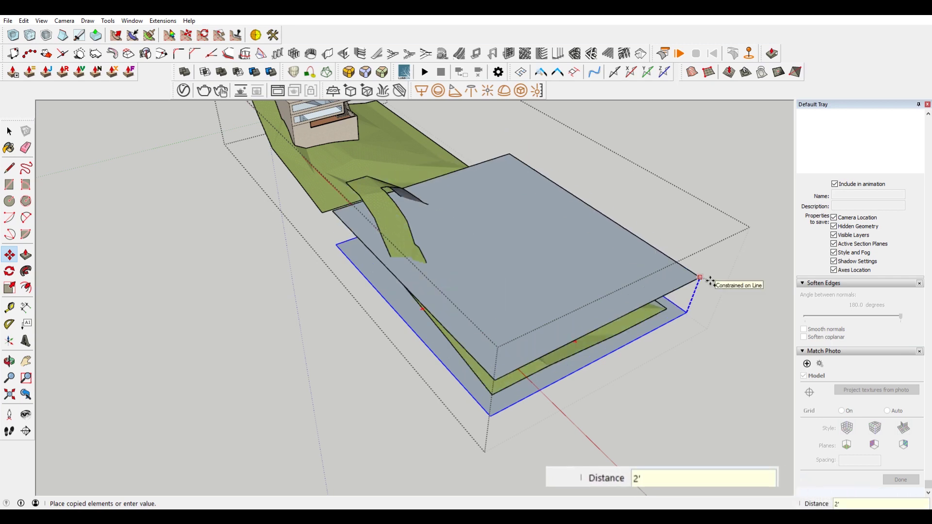
pyautogui.press('Return')
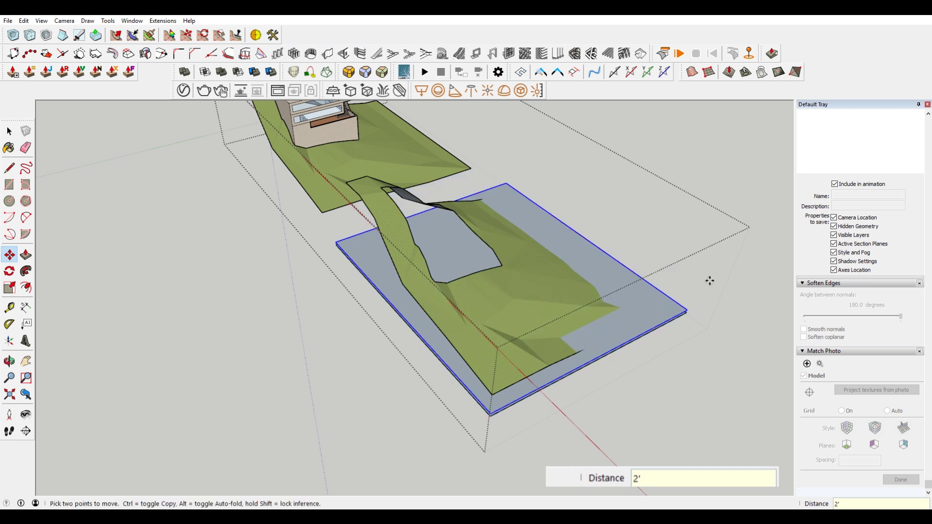
pyautogui.write('*30')
pyautogui.press('Return')
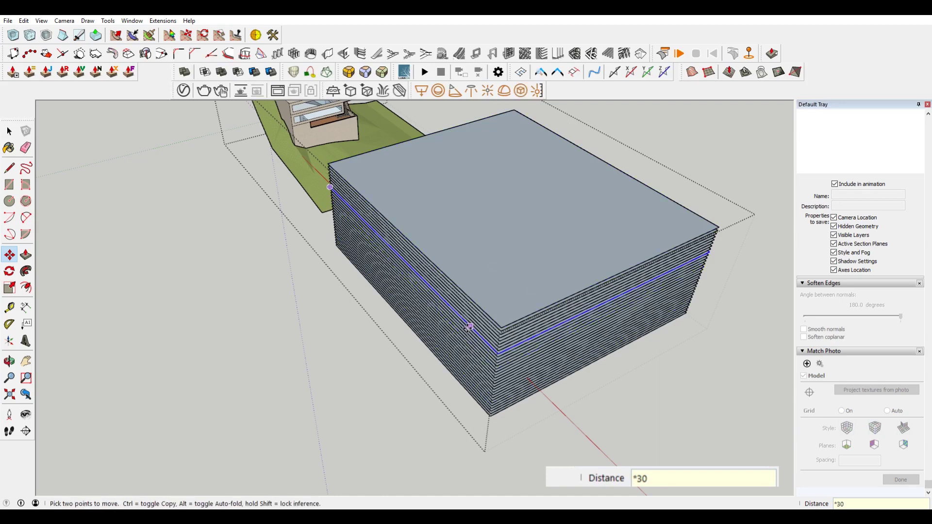
# Select the stacked planes with the terrain copy, excluding the house and original terrain, and intersect their faces with the selection.
pyautogui.moveTo(418, 312); pyautogui.dragTo(621, 187, button='middle')
pyautogui.press('space')
pyautogui.moveTo(546, 176); pyautogui.dragTo(515, 339)
pyautogui.moveTo(516, 340); pyautogui.dragTo(474, 306, button='middle')
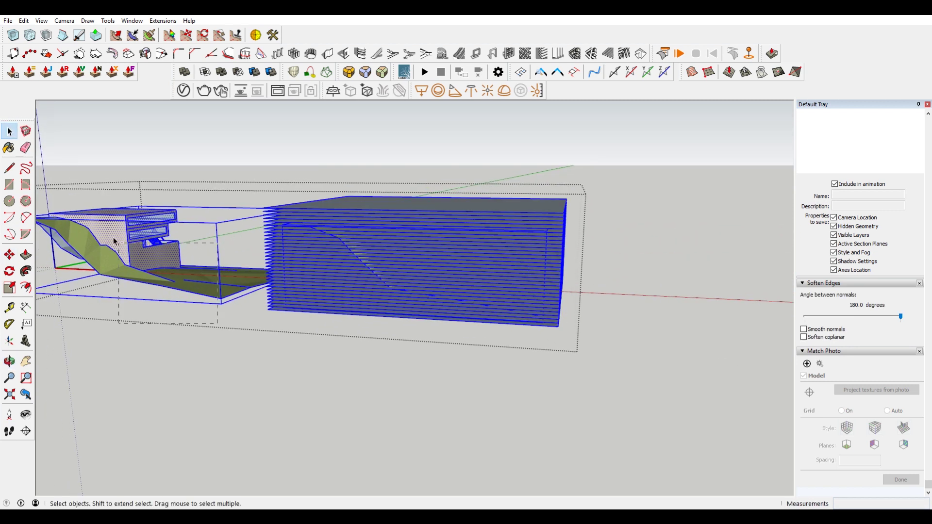
pyautogui.keyDown('shift'); pyautogui.moveTo(113, 238); pyautogui.dragTo(85, 182); pyautogui.keyUp('shift')
pyautogui.moveTo(270, 214); pyautogui.dragTo(293, 194, button='middle')
pyautogui.moveTo(266, 152)
pyautogui.mouseDown()
pyautogui.moveTo(289, 178)
pyautogui.moveTo(732, 360)
pyautogui.mouseUp()
pyautogui.moveTo(733, 360)
pyautogui.mouseDown(button='middle')
pyautogui.moveTo(474, 292)
pyautogui.moveTo(485, 263)
pyautogui.moveTo(433, 300)
pyautogui.moveTo(474, 202)
pyautogui.mouseUp(button='middle')
pyautogui.rightClick(557, 199)
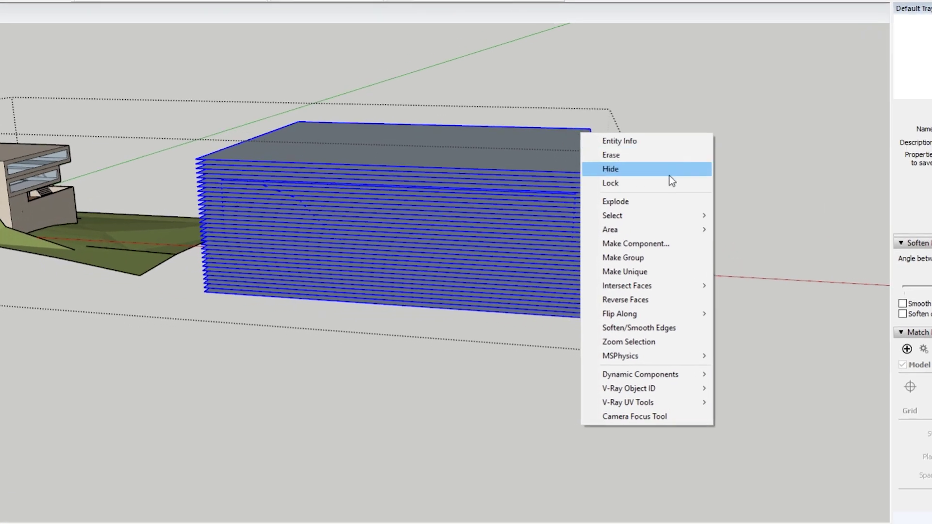
pyautogui.moveTo(680, 286)
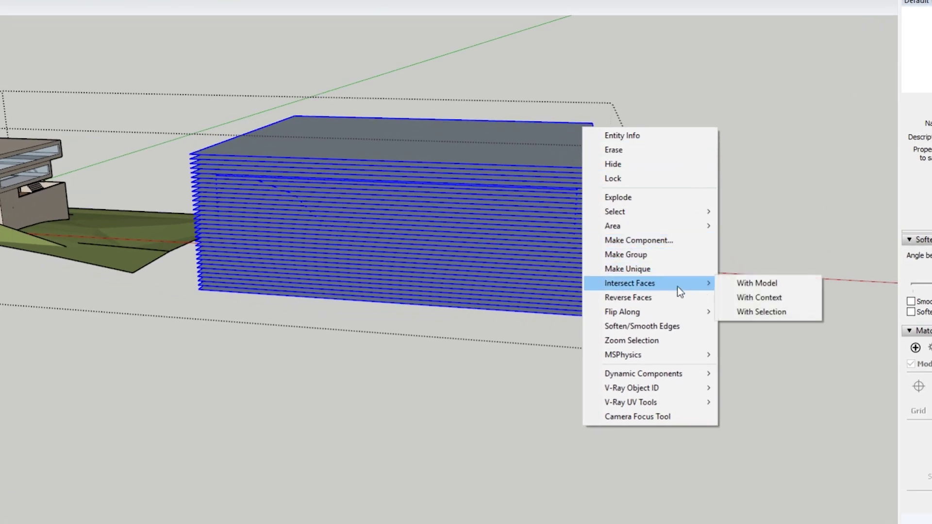
pyautogui.click(752, 315)
# Delete all the stacked plane groups, keeping the terrain copy and its intersection lines.
pyautogui.click(520, 126)
pyautogui.moveTo(520, 126); pyautogui.dragTo(619, 58, button='middle')
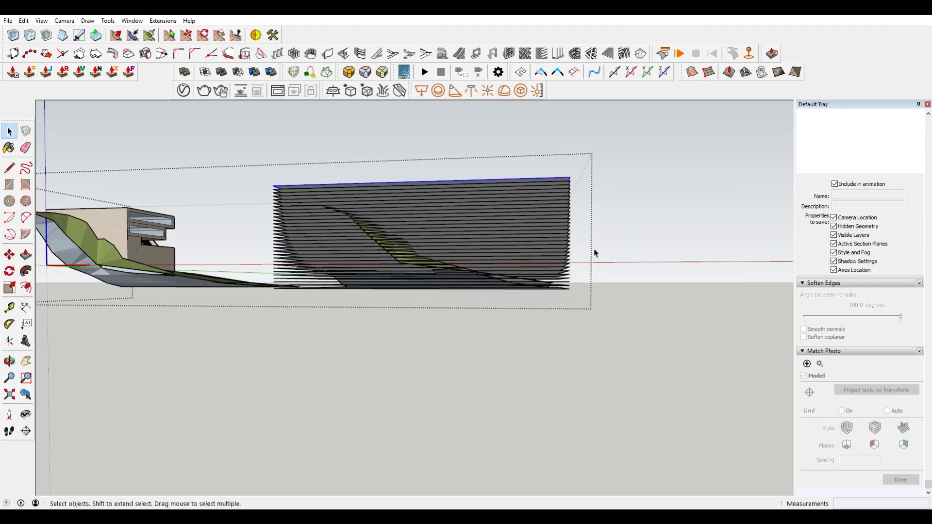
pyautogui.moveTo(572, 235); pyautogui.dragTo(566, 156)
pyautogui.press('Delete')
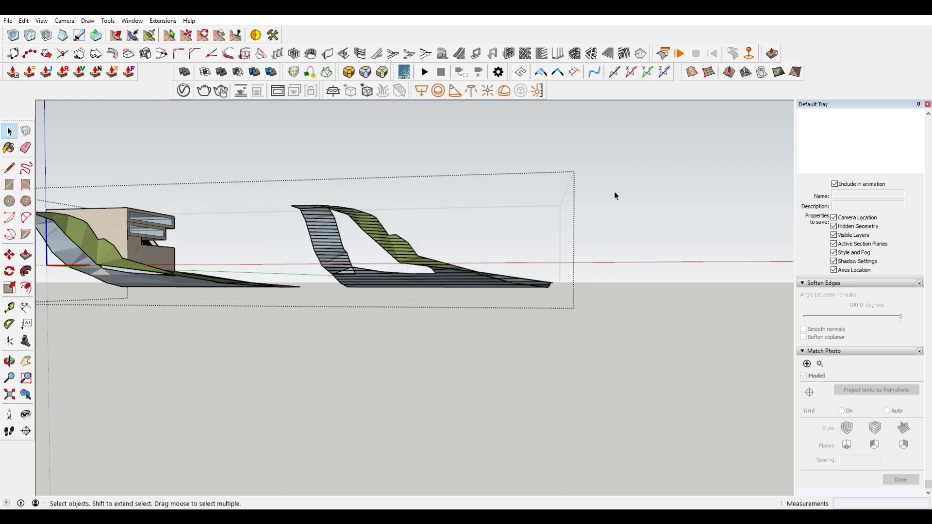
pyautogui.moveTo(614, 191); pyautogui.dragTo(429, 342, button='middle')
pyautogui.scroll(4, 429, 343)
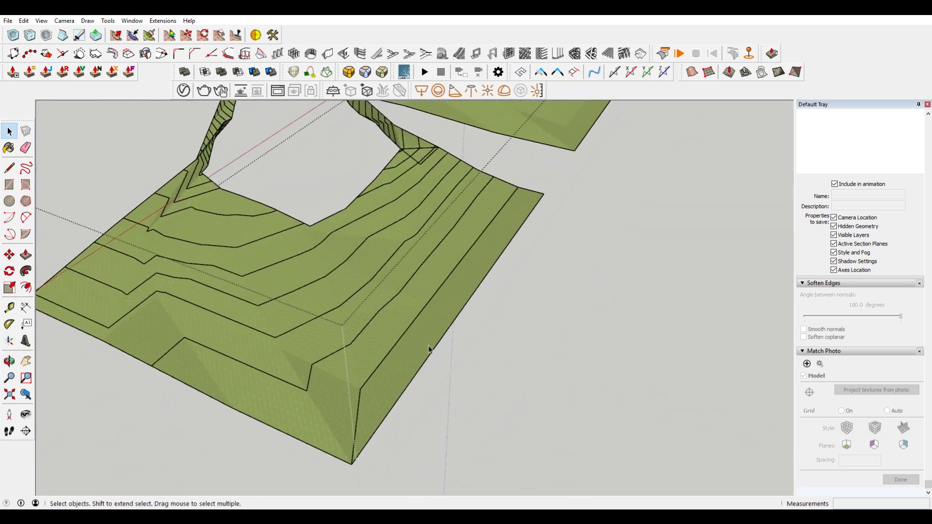
# Try to delete the terrain copy's geometry at component level, leaving only the intersection contour lines.
pyautogui.scroll(3, 370, 268)
pyautogui.moveTo(370, 267)
pyautogui.mouseDown(button='middle')
pyautogui.moveTo(385, 223)
pyautogui.moveTo(374, 254)
pyautogui.mouseUp(button='middle')
pyautogui.scroll(-3, 374, 250)
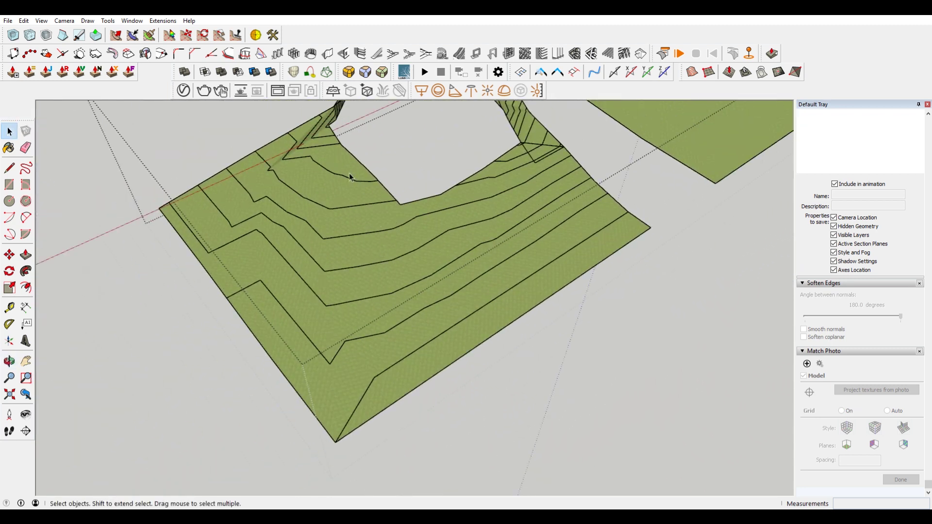
pyautogui.keyDown('shift'); pyautogui.moveTo(389, 213); pyautogui.dragTo(424, 330, button='middle'); pyautogui.keyUp('shift')
pyautogui.scroll(8, 423, 330)
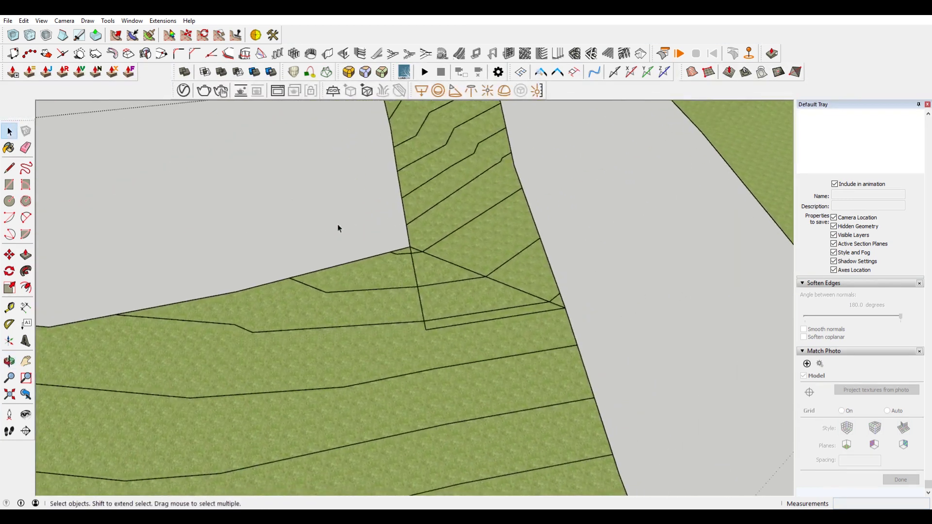
pyautogui.scroll(2, 418, 251)
pyautogui.press('e')
pyautogui.moveTo(411, 249); pyautogui.dragTo(432, 255)
pyautogui.press('space')
pyautogui.doubleClick(424, 244)
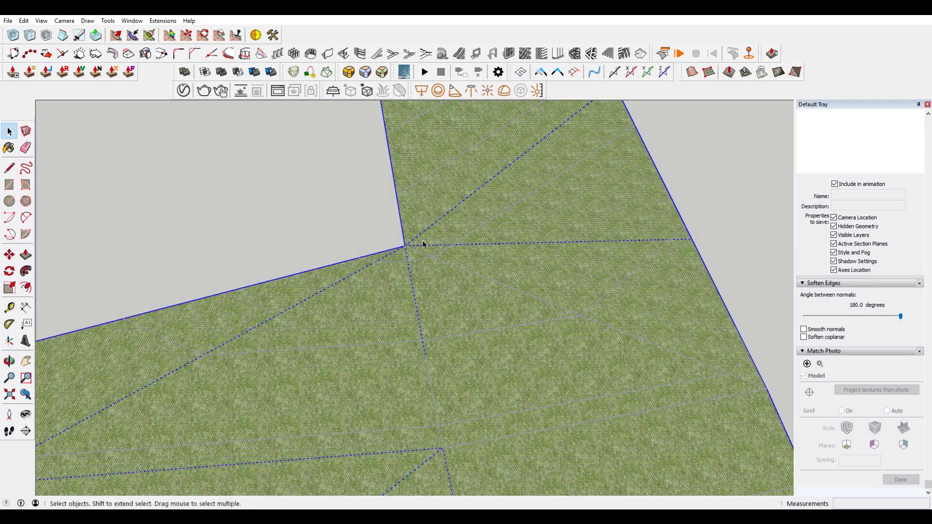
pyautogui.click(423, 244)
pyautogui.scroll(-9, 447, 244)
pyautogui.press('Delete')
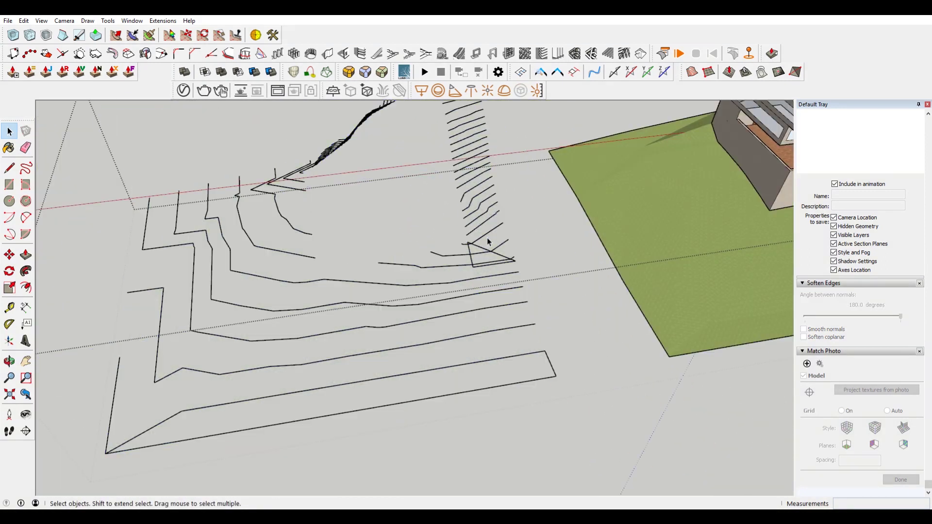
# Check the ends of the loose contour lines and undo the deletion of the terrain copy.
pyautogui.moveTo(458, 260); pyautogui.dragTo(527, 234, button='middle')
pyautogui.scroll(5, 467, 233)
pyautogui.scroll(-5, 465, 240)
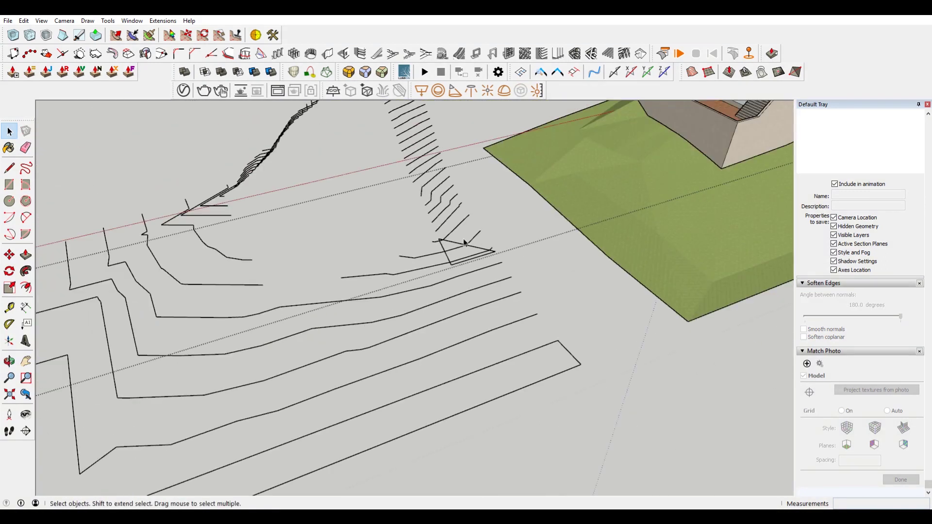
pyautogui.scroll(-5, 470, 246)
pyautogui.scroll(5, 397, 228)
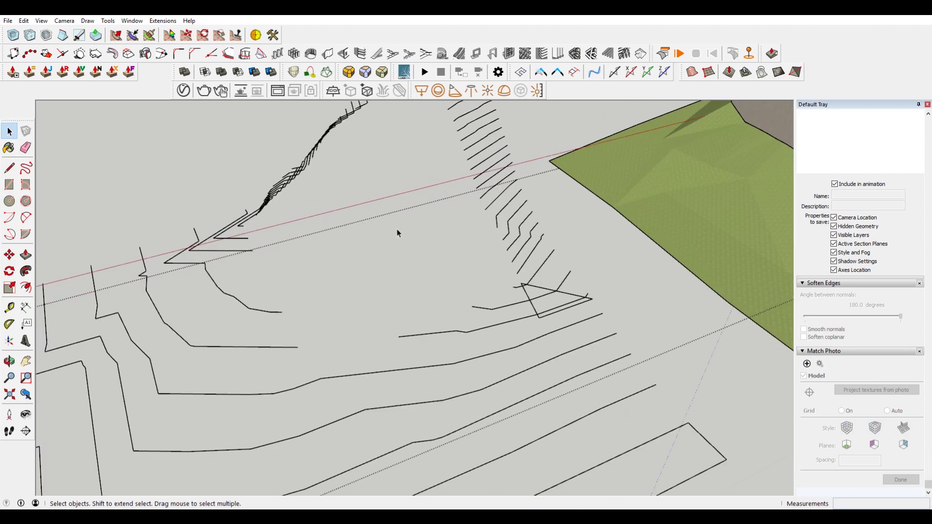
pyautogui.scroll(-5, 402, 257)
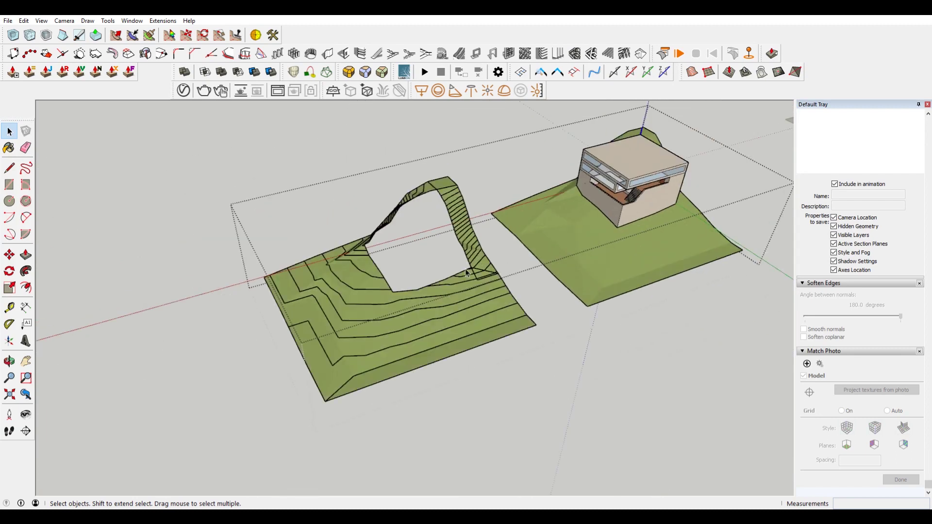
# Explode the terrain copy component so its geometry merges with the contour lines.
pyautogui.scroll(5, 487, 269)
pyautogui.scroll(-3, 446, 339)
pyautogui.scroll(3, 492, 255)
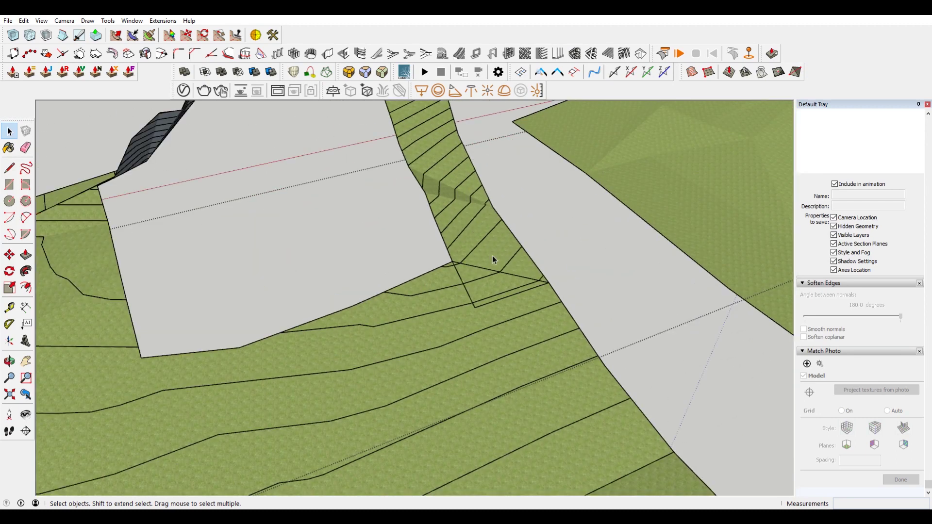
pyautogui.click(492, 255)
pyautogui.rightClick(493, 255)
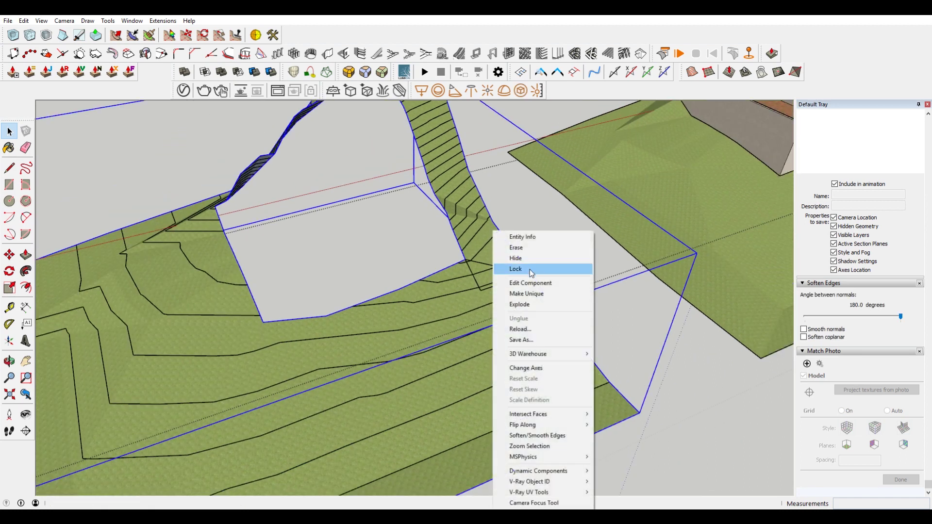
pyautogui.click(536, 305)
pyautogui.scroll(-3, 493, 274)
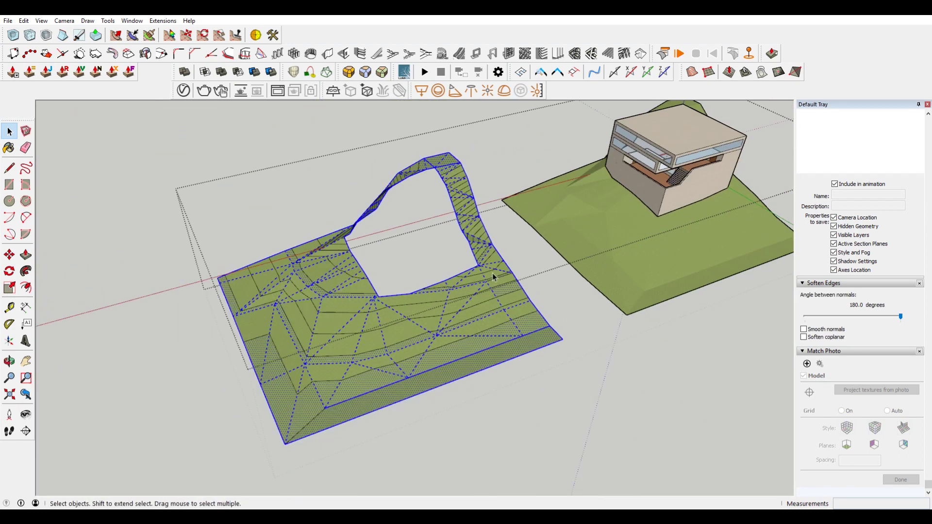
# Select all the grass faces of the exploded terrain copy and delete them, keeping only the contour and border edges.
pyautogui.scroll(2, 494, 277)
pyautogui.hotkey('ctrl', 'a')
pyautogui.click(494, 256)
pyautogui.scroll(-2, 493, 257)
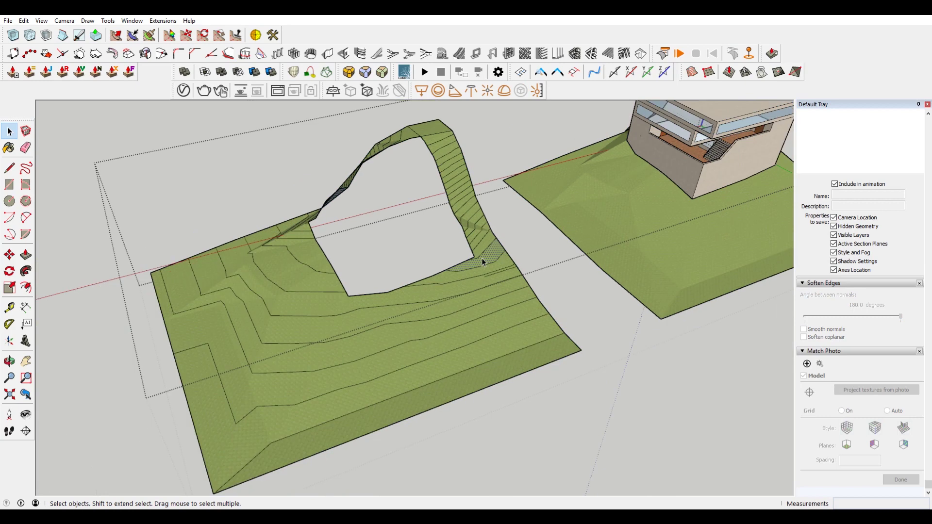
pyautogui.scroll(2, 493, 258)
pyautogui.rightClick(493, 257)
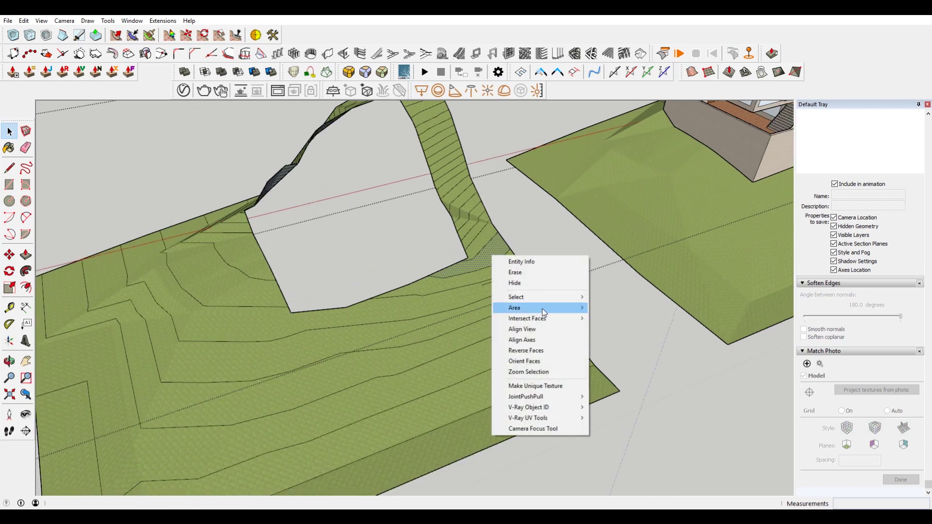
pyautogui.moveTo(544, 297)
pyautogui.click(643, 342)
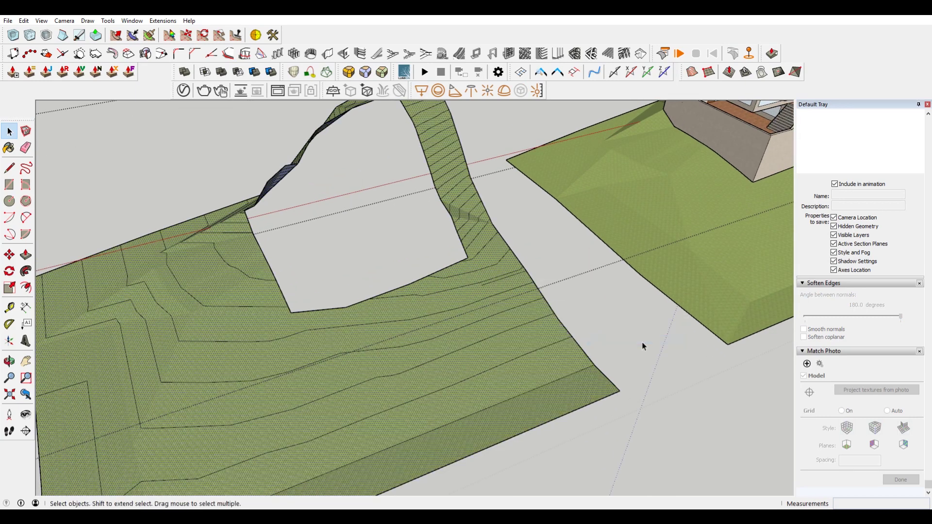
pyautogui.scroll(-3, 521, 270)
pyautogui.press('Delete')
# Inspect the remaining contour lines and border edges for stray segments, especially around the corner of the house cutout.
pyautogui.moveTo(552, 284); pyautogui.dragTo(416, 283, button='middle')
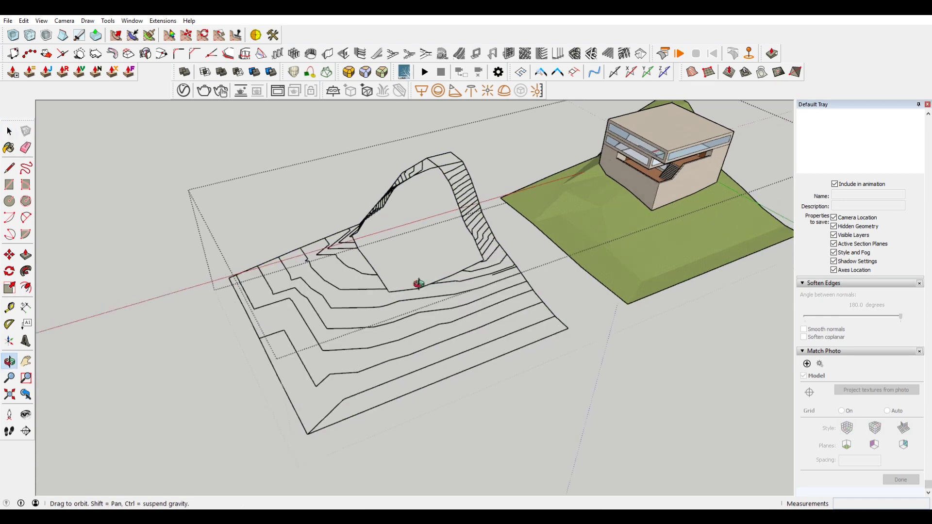
pyautogui.scroll(6, 437, 275)
pyautogui.scroll(-4, 393, 279)
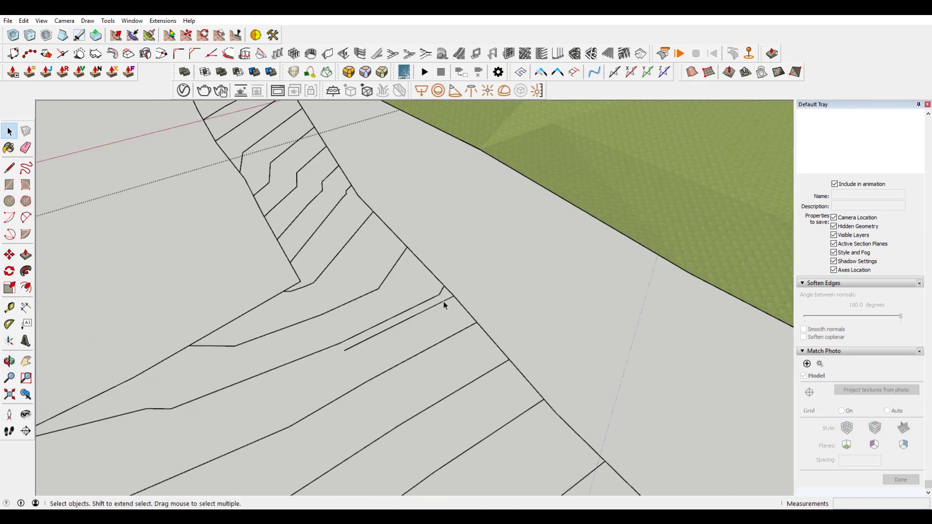
pyautogui.scroll(-8, 443, 304)
pyautogui.scroll(6, 367, 298)
pyautogui.moveTo(367, 299); pyautogui.dragTo(382, 286, button='middle')
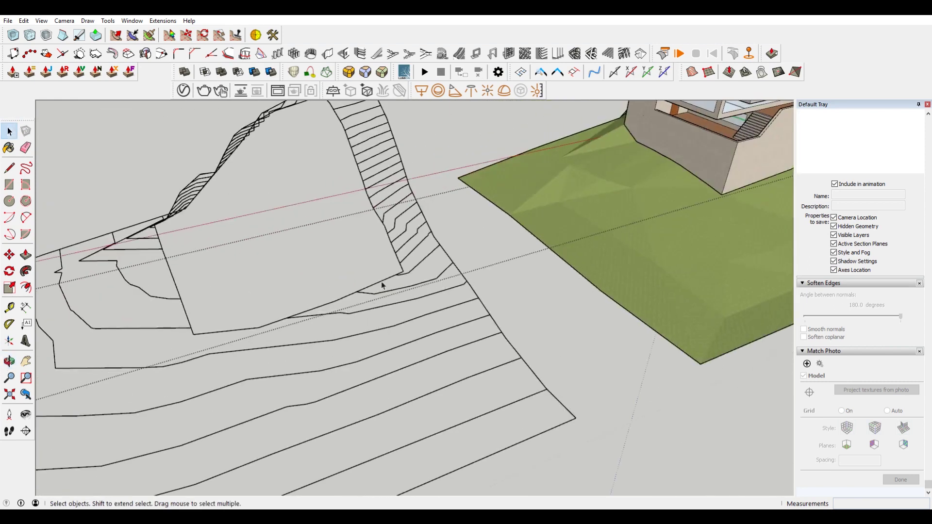
pyautogui.scroll(-3, 382, 286)
pyautogui.moveTo(319, 272); pyautogui.dragTo(328, 304, button='middle')
pyautogui.scroll(-5, 337, 292)
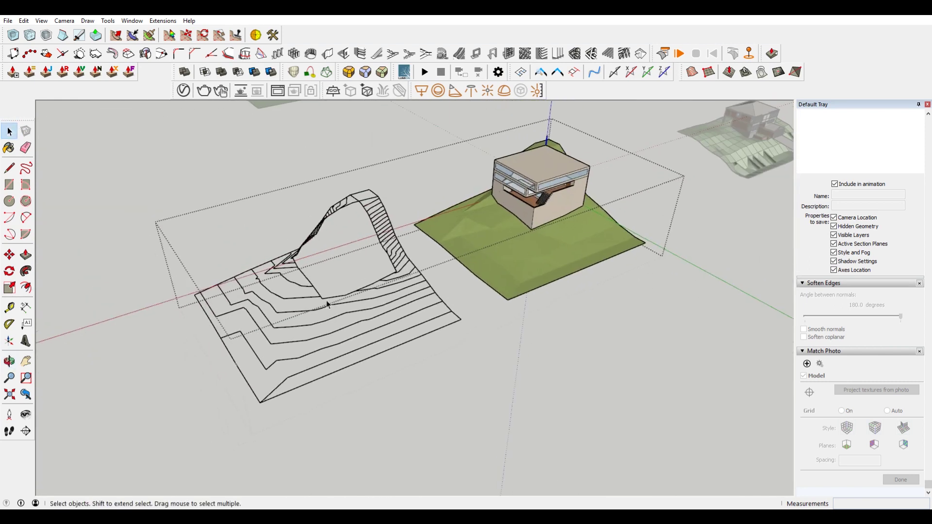
# Select all the contour and border edges and generate a Sandbox surface from contours.
pyautogui.scroll(2, 331, 302)
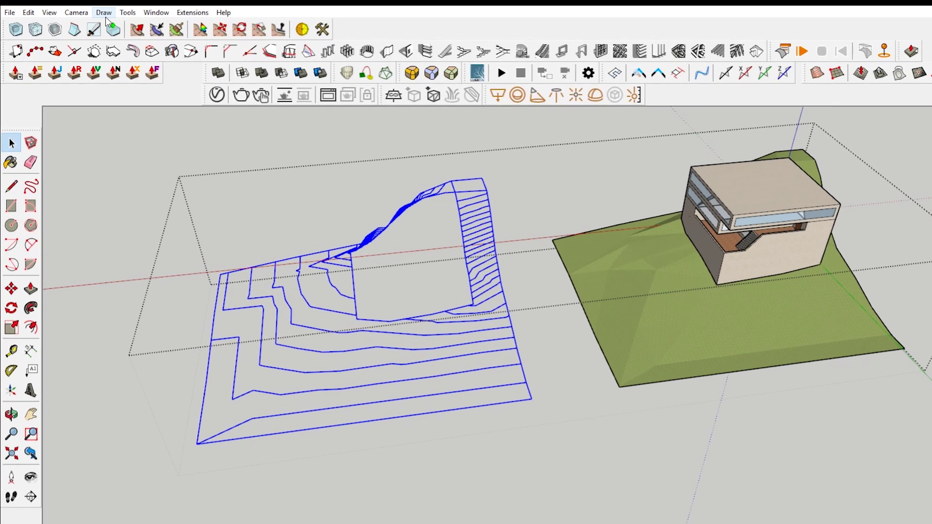
pyautogui.click(87, 21)
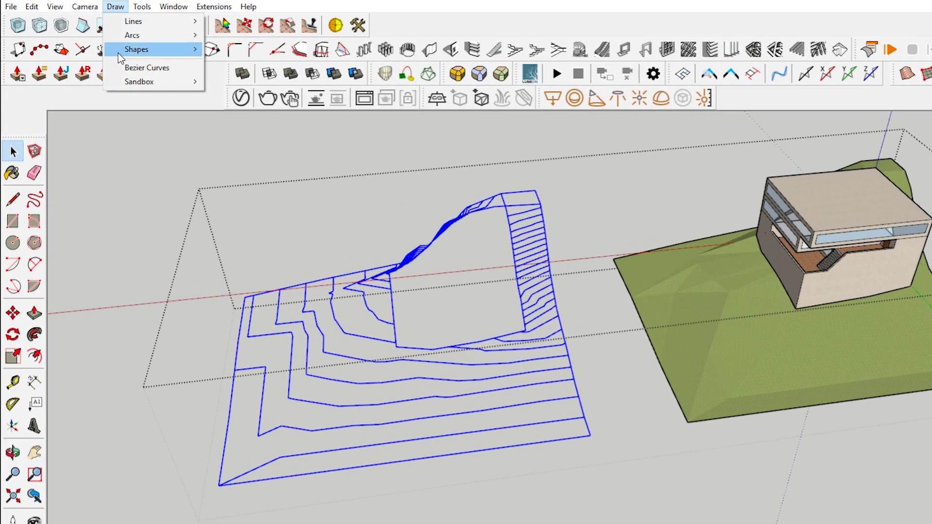
pyautogui.moveTo(141, 81)
pyautogui.click(245, 77)
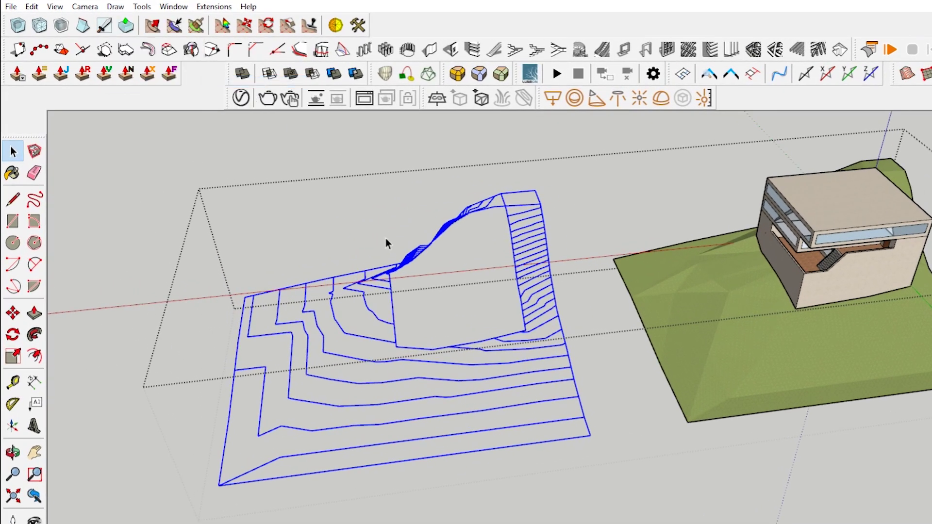
# Examine the generated surface from several angles, including the area across the house cutout.
pyautogui.moveTo(397, 294); pyautogui.dragTo(923, 142, button='middle')
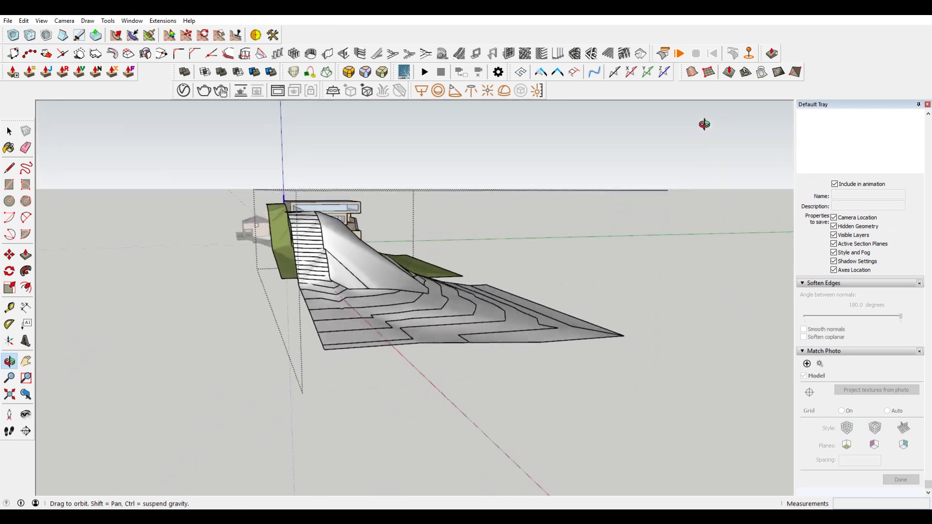
pyautogui.moveTo(705, 125); pyautogui.dragTo(421, 209, button='middle')
pyautogui.scroll(3, 421, 210)
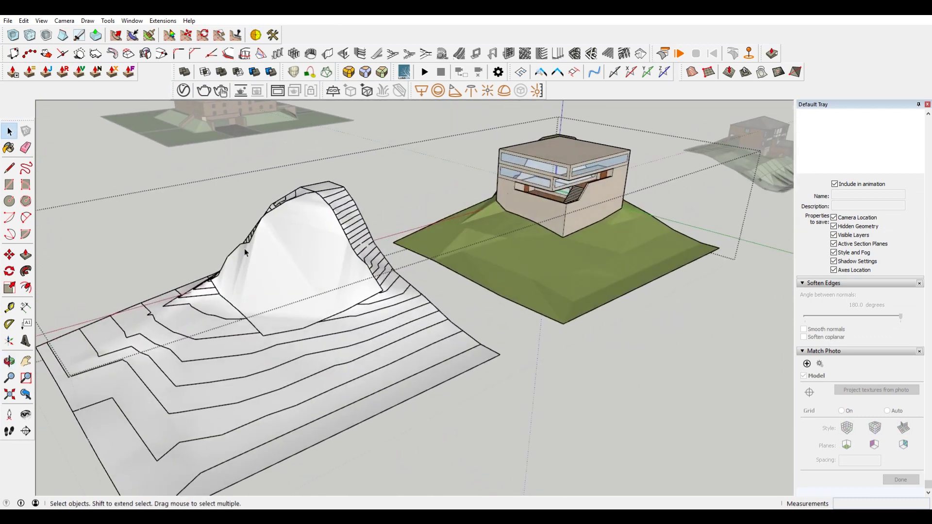
pyautogui.moveTo(336, 275); pyautogui.dragTo(308, 333, button='middle')
pyautogui.moveTo(227, 340); pyautogui.dragTo(315, 298, button='middle')
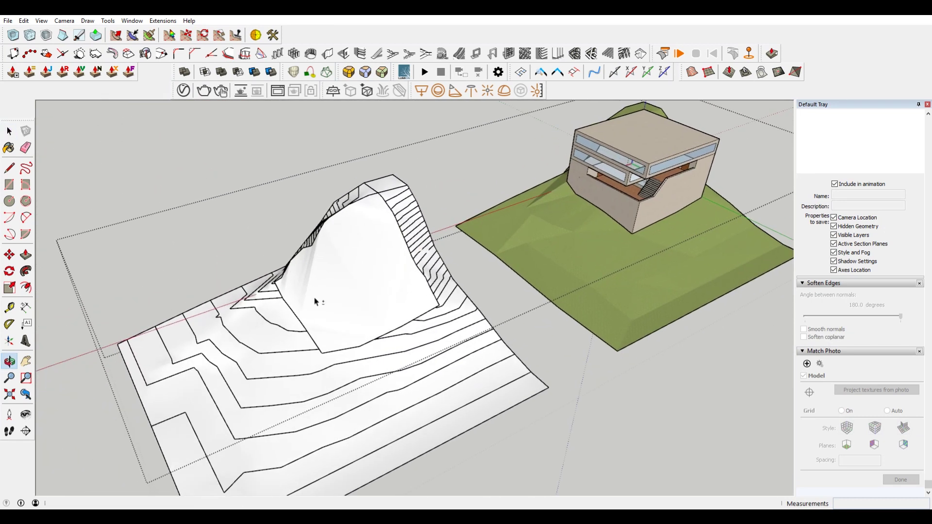
pyautogui.press('space')
pyautogui.moveTo(345, 365); pyautogui.dragTo(392, 247, button='middle')
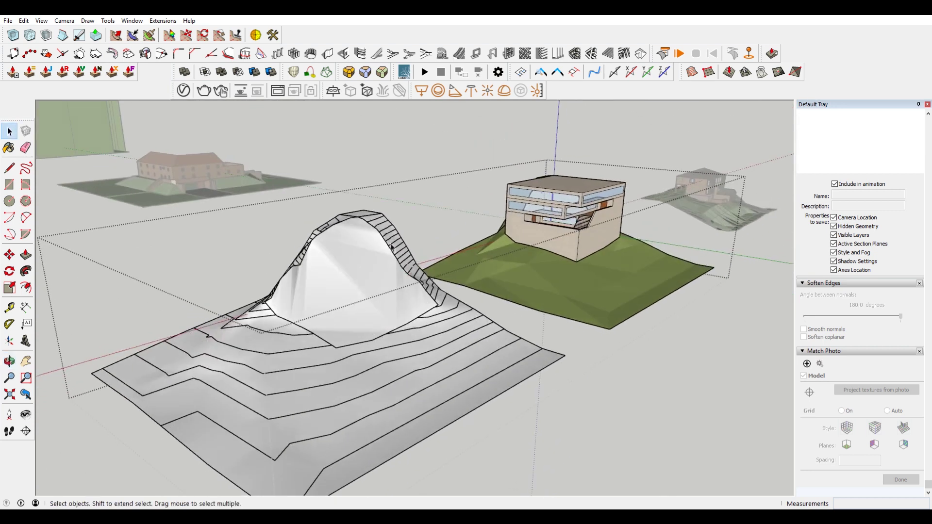
# Compare the surface covering the house cutout with the house standing on the original terrain.
pyautogui.click(298, 176)
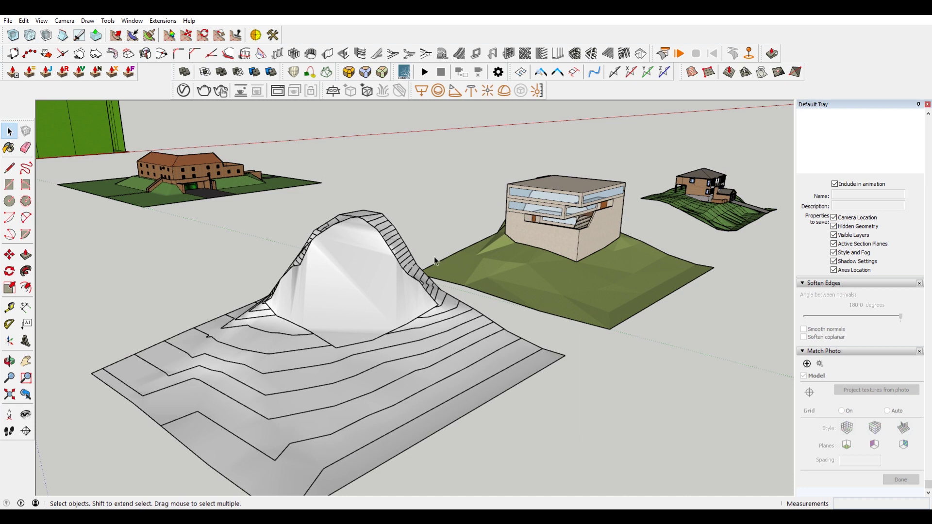
pyautogui.moveTo(391, 256); pyautogui.dragTo(354, 336, button='middle')
pyautogui.click(321, 369)
pyautogui.moveTo(549, 202); pyautogui.dragTo(635, 194, button='middle')
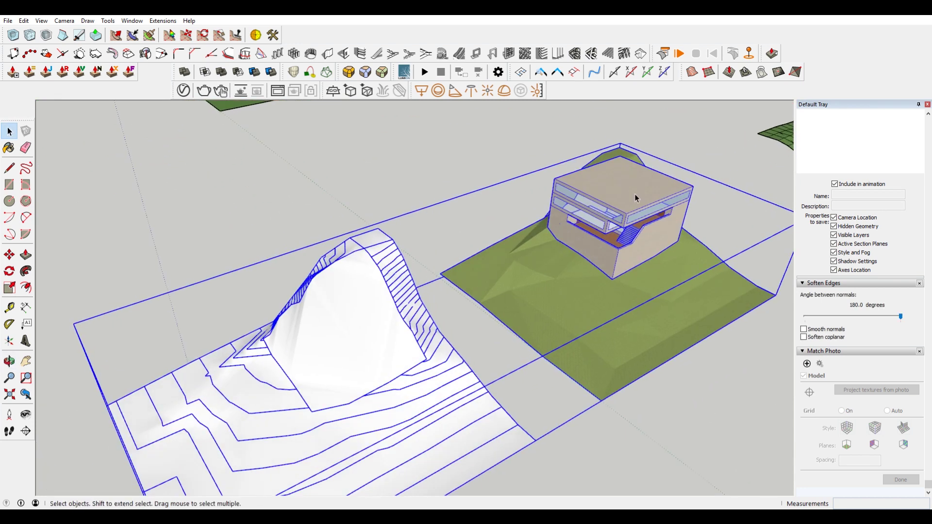
pyautogui.doubleClick(629, 188)
pyautogui.click(631, 186)
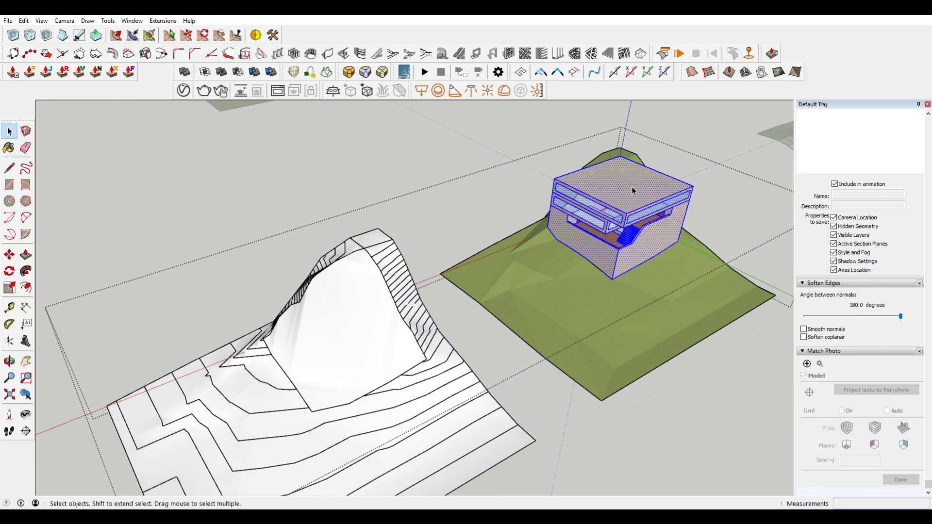
pyautogui.press('Escape')
# Turn on the display of hidden geometry to reveal the triangulation edges of the generated surface.
pyautogui.click(333, 313)
pyautogui.scroll(3, 346, 339)
pyautogui.keyDown('shift'); pyautogui.moveTo(346, 338); pyautogui.dragTo(452, 303, button='middle'); pyautogui.keyUp('shift')
pyautogui.click(41, 20)
pyautogui.click(68, 55)
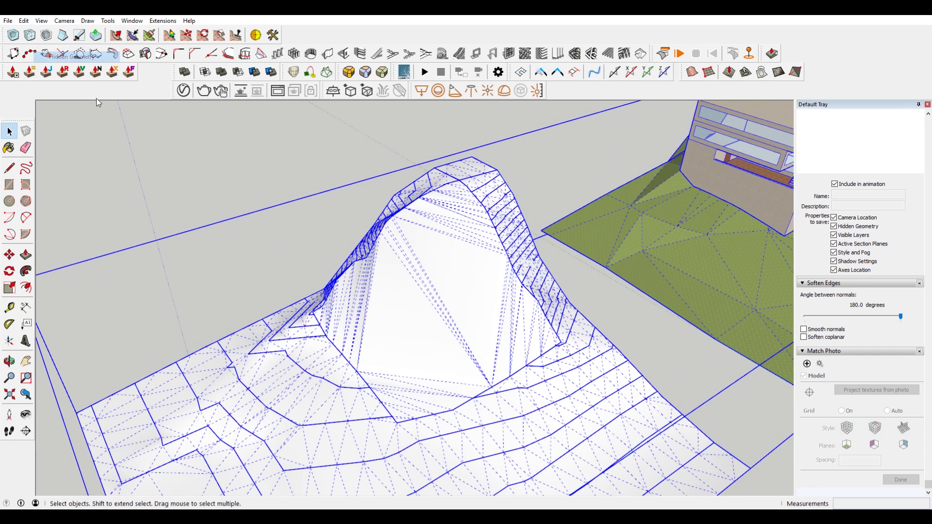
pyautogui.scroll(3, 435, 337)
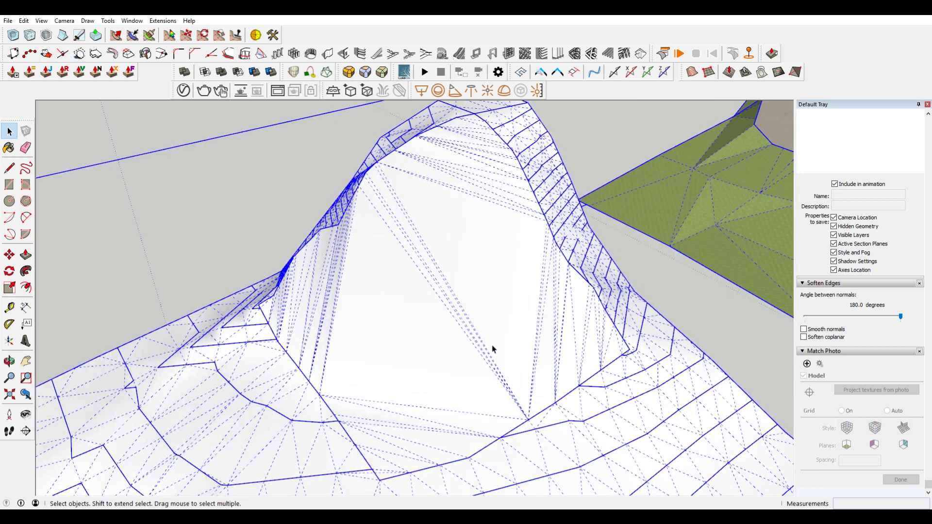
# Erase the triangulation edges that span the house cutout in the generated surface.
pyautogui.press('e')
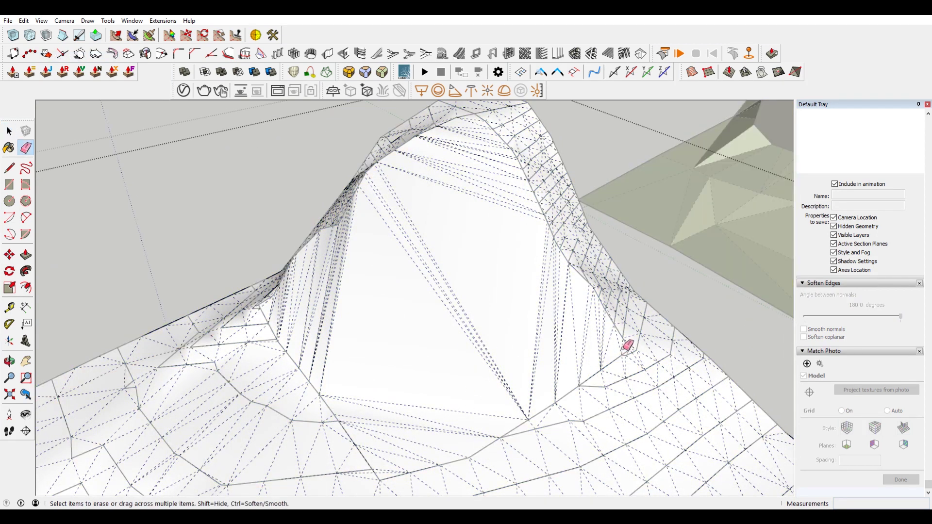
pyautogui.moveTo(625, 343); pyautogui.dragTo(464, 303)
pyautogui.moveTo(483, 408)
pyautogui.mouseDown()
pyautogui.moveTo(443, 421)
pyautogui.moveTo(388, 472)
pyautogui.mouseUp()
pyautogui.moveTo(337, 337); pyautogui.dragTo(292, 316)
# Erase the leftover triangles at the side corner and upper part of the house cutout, leaving the opening clear.
pyautogui.moveTo(292, 316); pyautogui.dragTo(343, 326, button='middle')
pyautogui.keyDown('shift'); pyautogui.moveTo(597, 403); pyautogui.dragTo(536, 391, button='middle'); pyautogui.keyUp('shift')
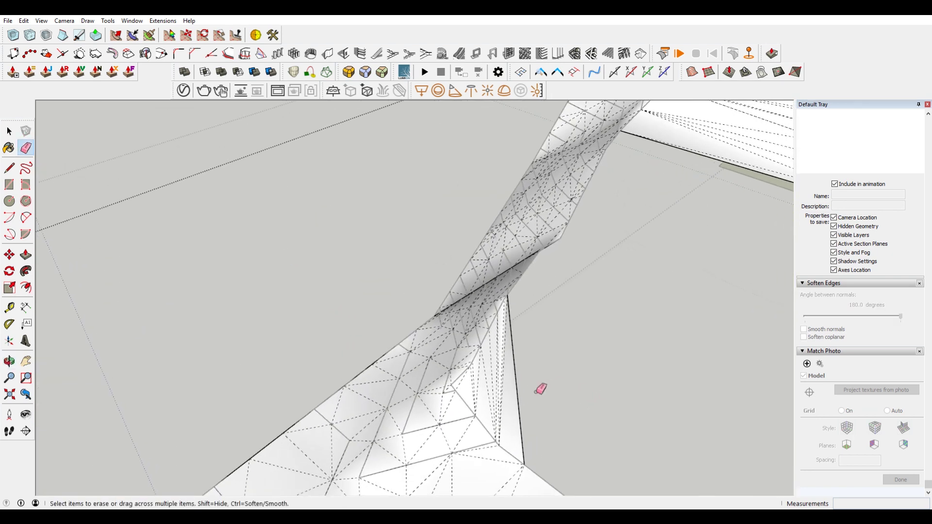
pyautogui.click(458, 387)
pyautogui.moveTo(555, 390); pyautogui.dragTo(558, 386)
pyautogui.moveTo(648, 343)
pyautogui.mouseDown(button='middle')
pyautogui.moveTo(416, 480)
pyautogui.moveTo(589, 152)
pyautogui.mouseUp(button='middle')
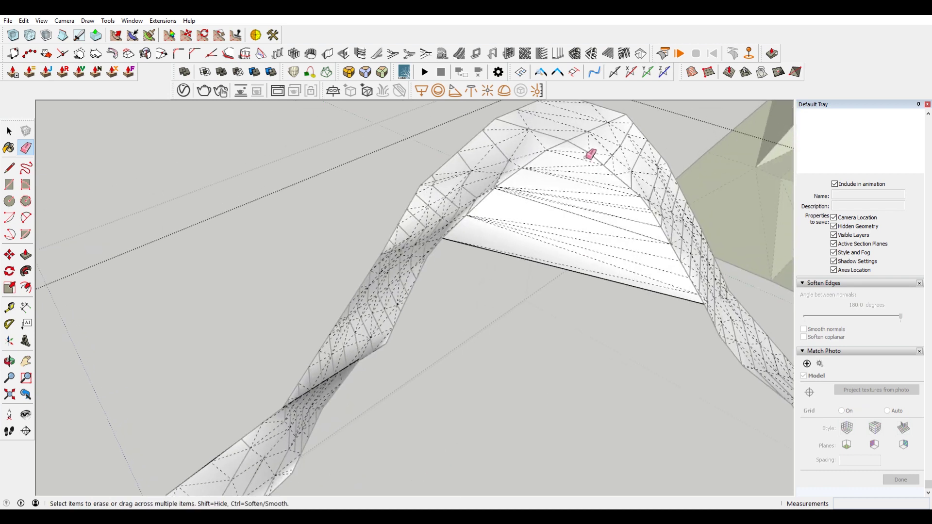
pyautogui.scroll(-3, 561, 327)
pyautogui.press('space')
pyautogui.scroll(-5, 354, 220)
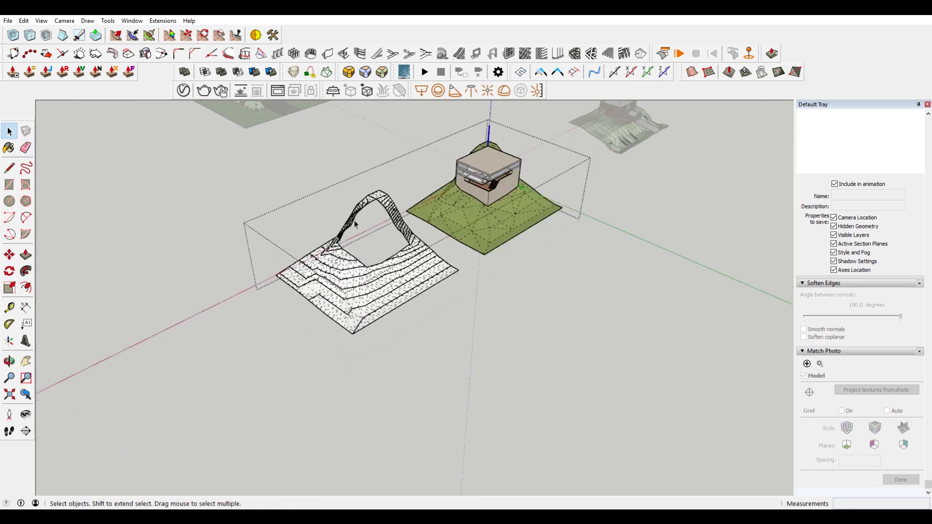
pyautogui.scroll(4, 422, 180)
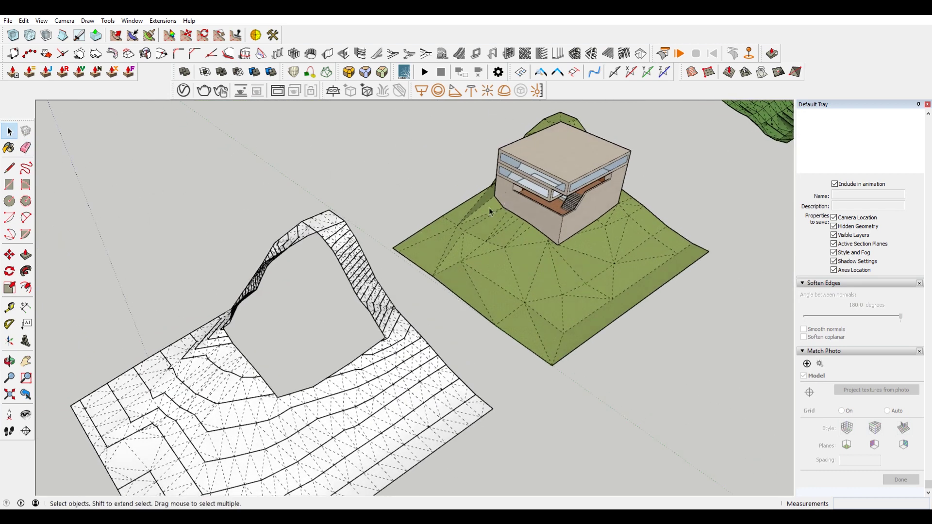
# Turn off the display of hidden geometry.
pyautogui.scroll(-3, 480, 252)
pyautogui.scroll(4, 417, 347)
pyautogui.click(41, 20)
pyautogui.click(63, 57)
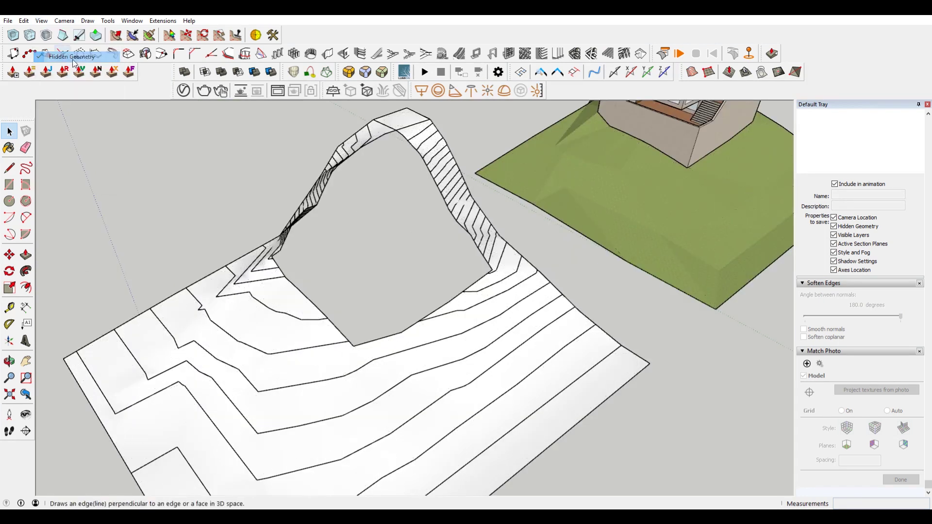
# Examine the cleaned contour surface from several angles, opening its group and selecting the surface with its contour lines.
pyautogui.scroll(-2, 357, 294)
pyautogui.moveTo(357, 293); pyautogui.dragTo(388, 315, button='middle')
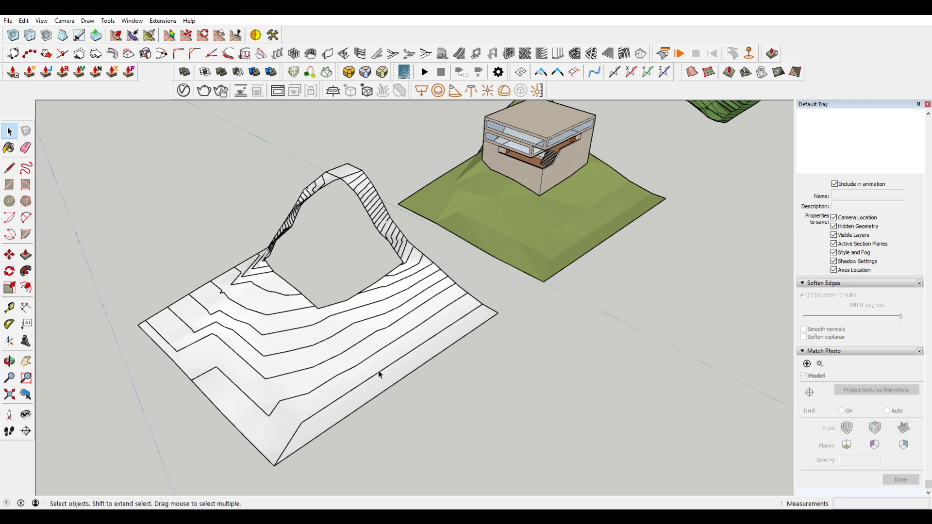
pyautogui.moveTo(325, 427); pyautogui.dragTo(418, 321, button='middle')
pyautogui.click(427, 313)
pyautogui.doubleClick(431, 312)
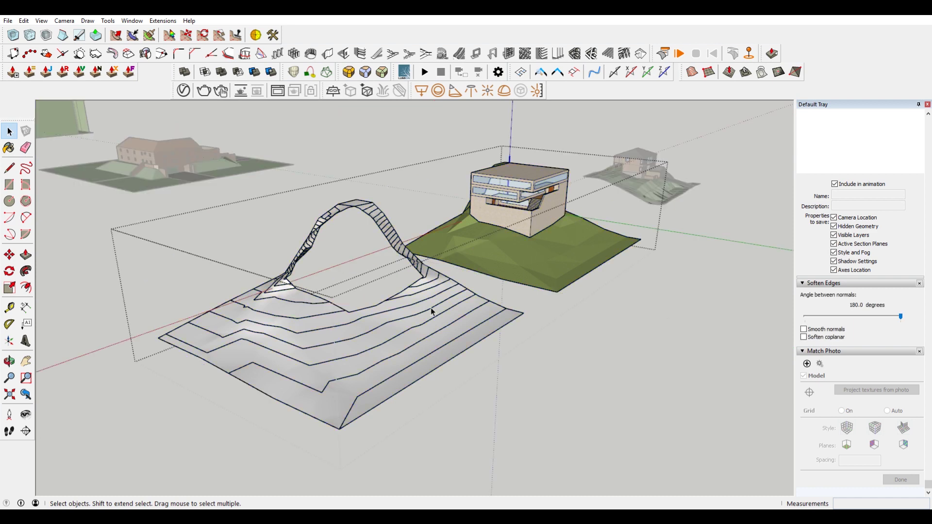
pyautogui.click(431, 313)
pyautogui.moveTo(477, 323); pyautogui.dragTo(518, 318, button='middle')
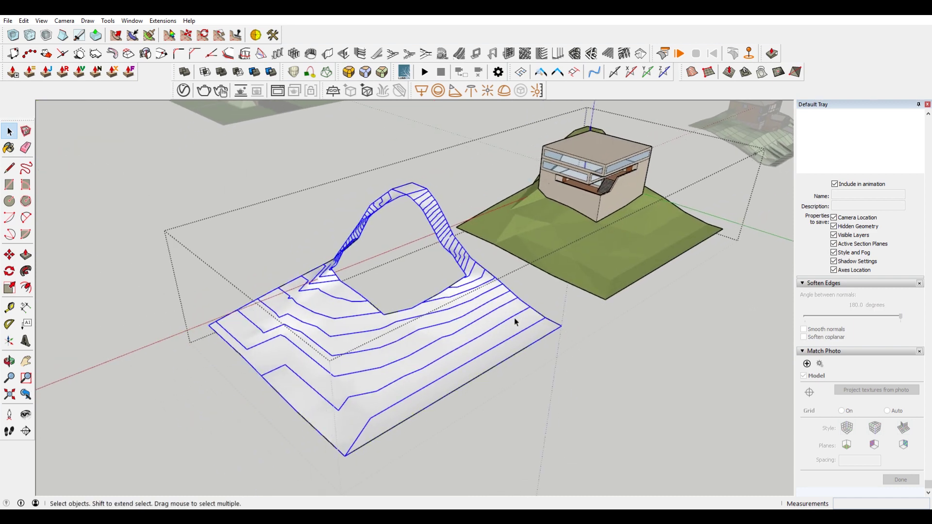
pyautogui.click(493, 455)
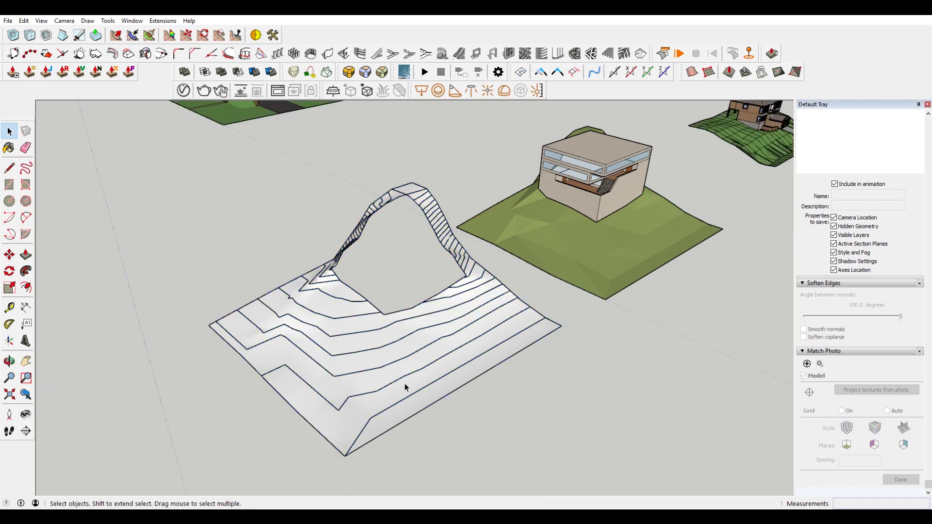